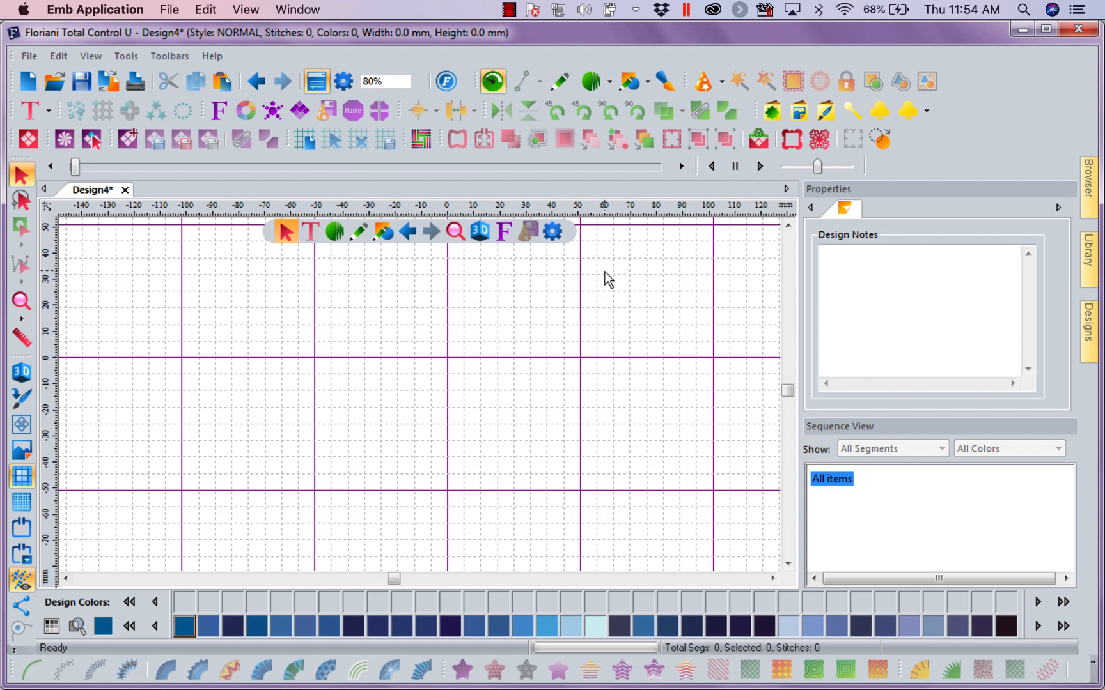
# Step: Start the Complex Fill tool and set the ruler units to inches
pyautogui.click(609, 84)
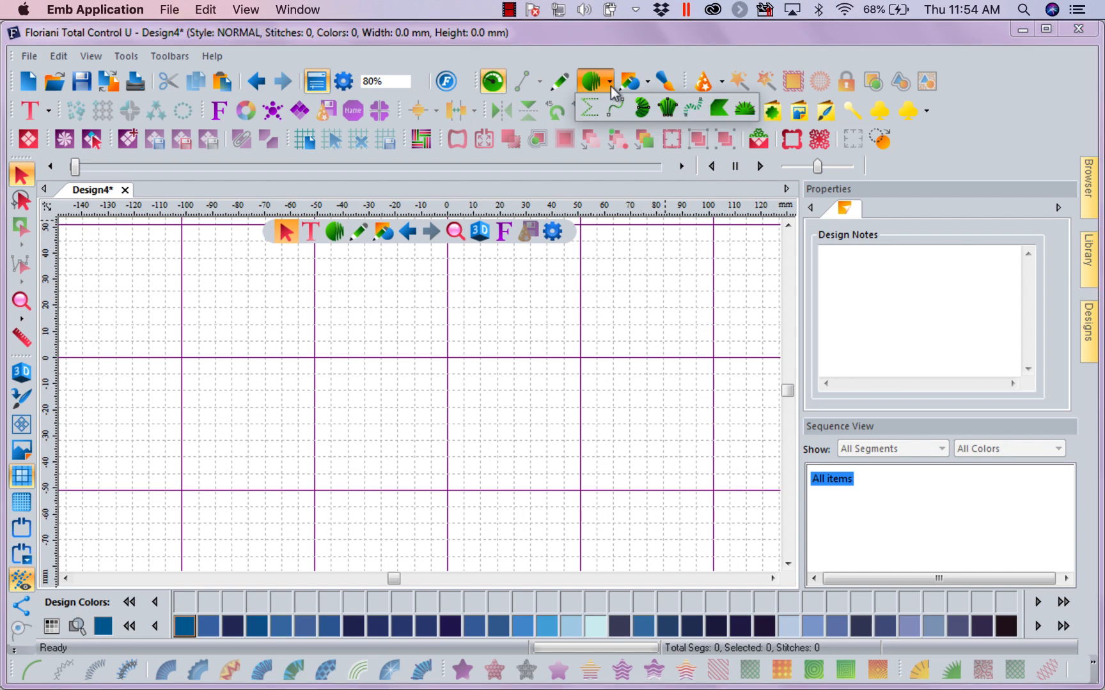
pyautogui.click(720, 113)
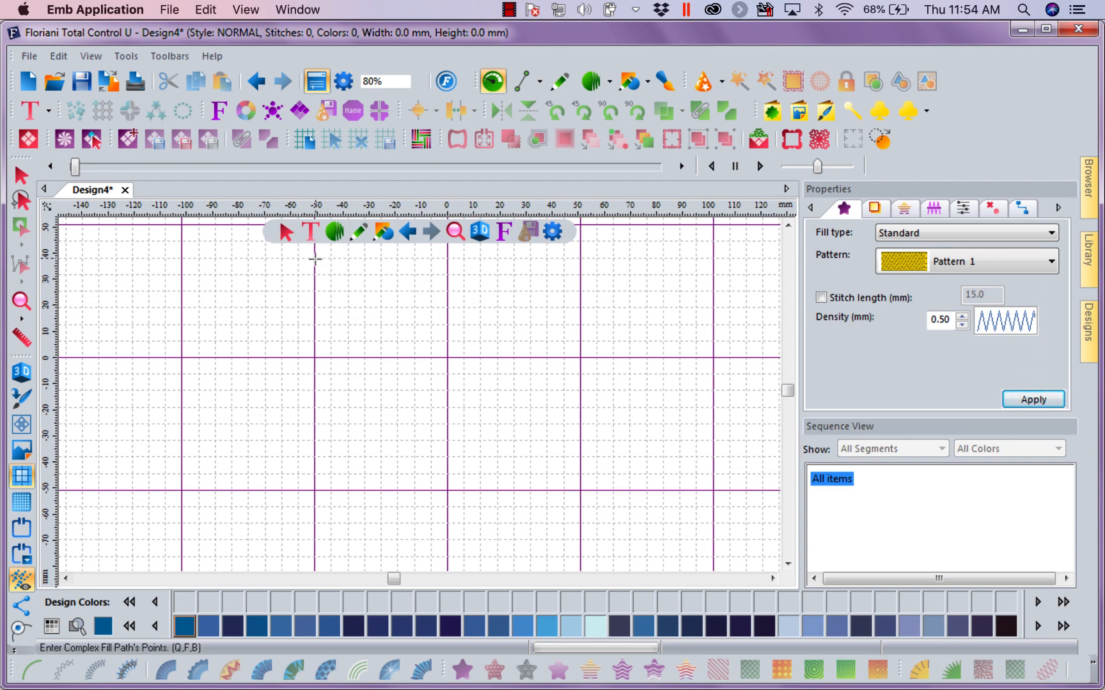
pyautogui.rightClick(705, 217)
pyautogui.click(718, 241)
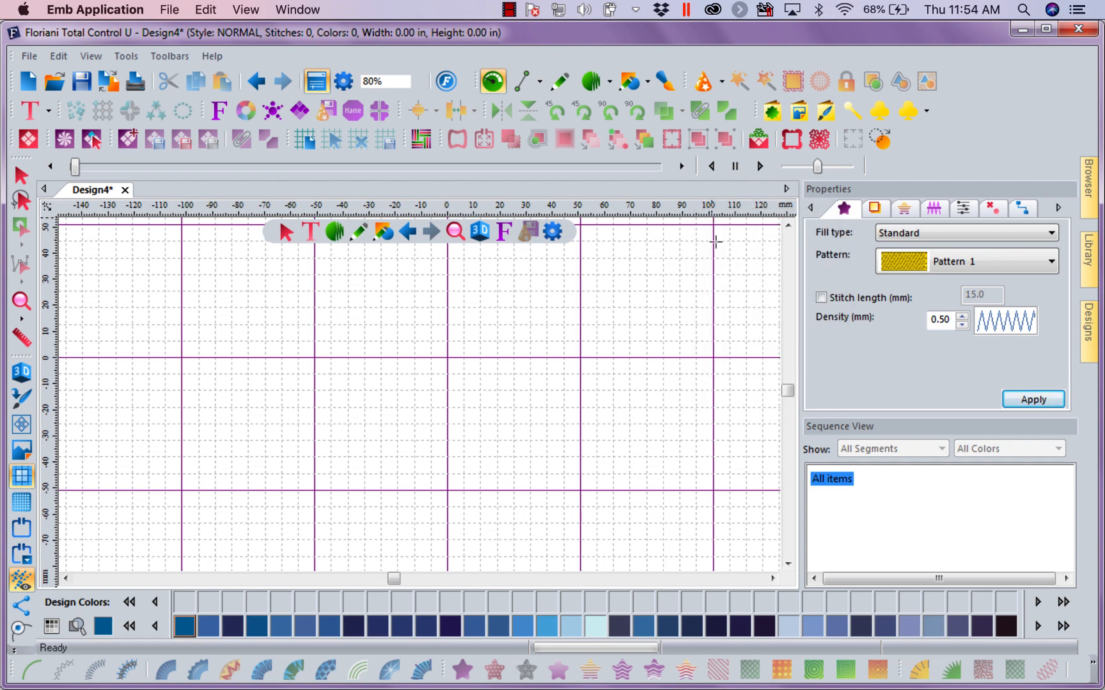
# Step: Draw a closed upright rectangle with the Complex Fill tool, about 2.00 in wide and 4.26 in high, with its right edge on the vertical zero line
pyautogui.click(383, 231)
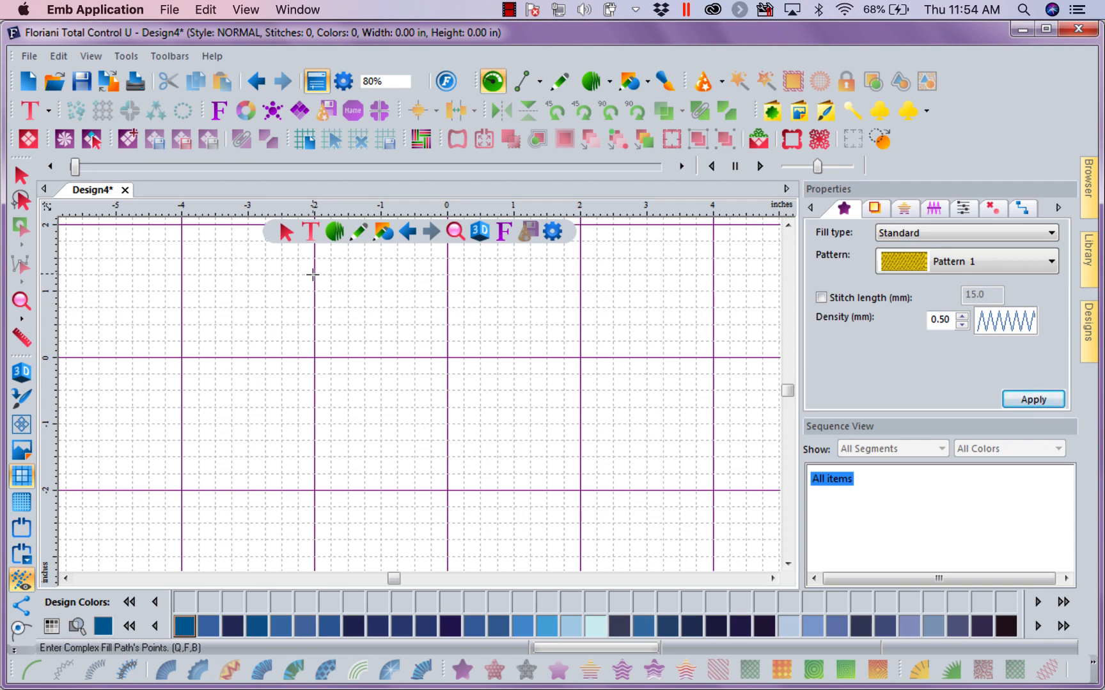
pyautogui.click(313, 274)
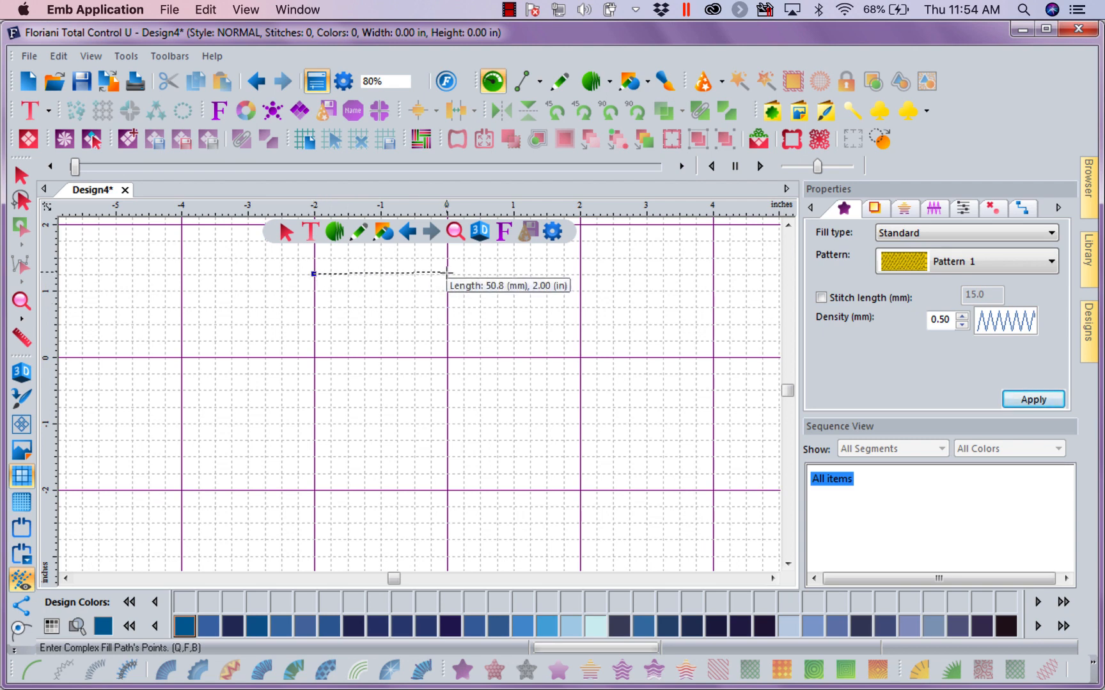
pyautogui.click(446, 273)
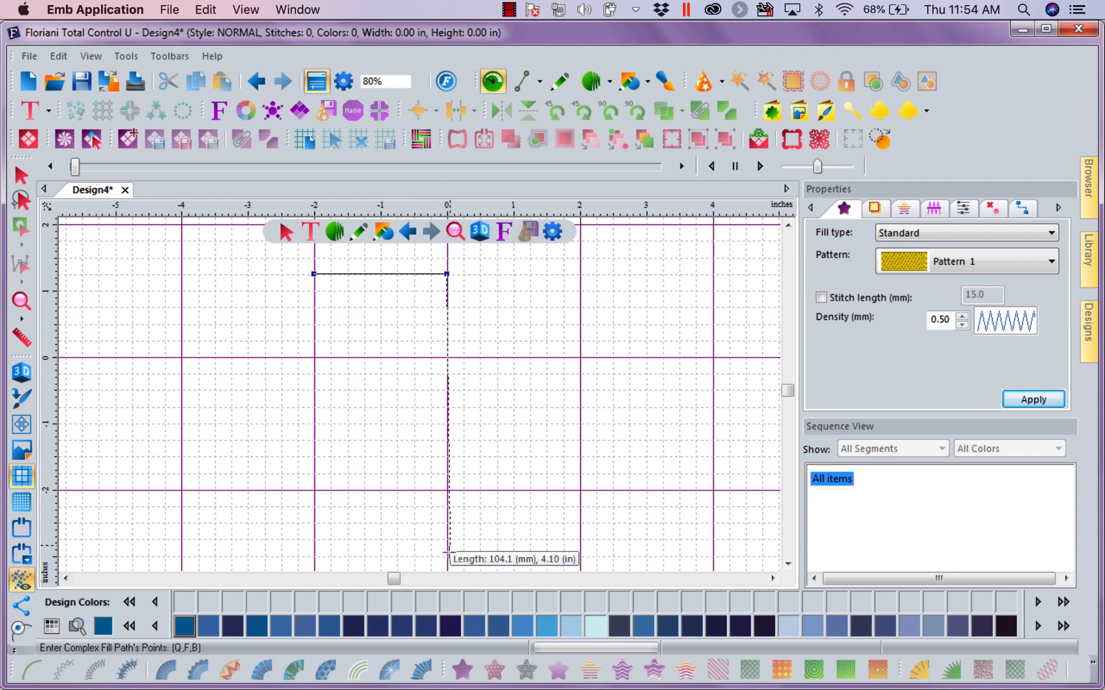
pyautogui.click(446, 554)
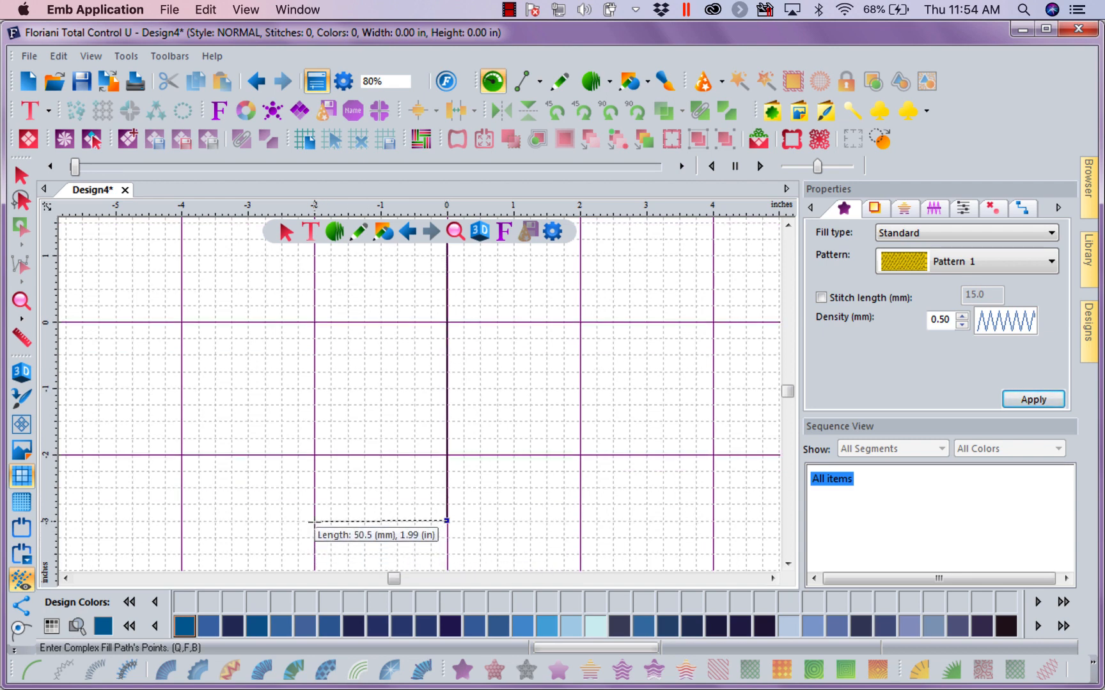
pyautogui.click(315, 522)
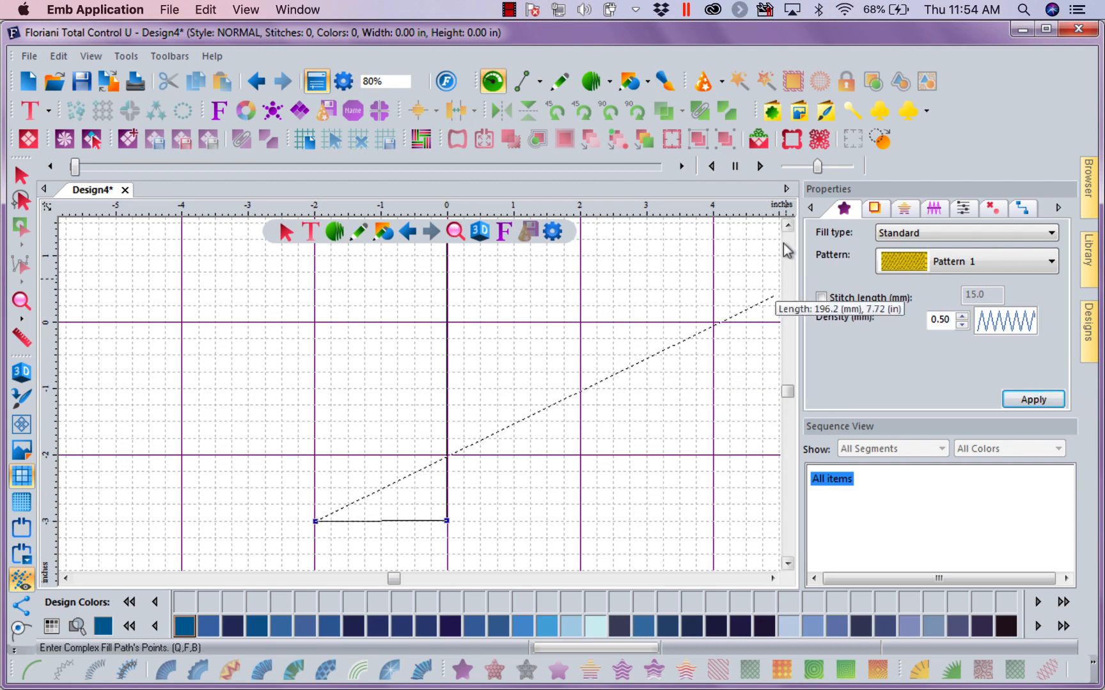
pyautogui.doubleClick(787, 226)
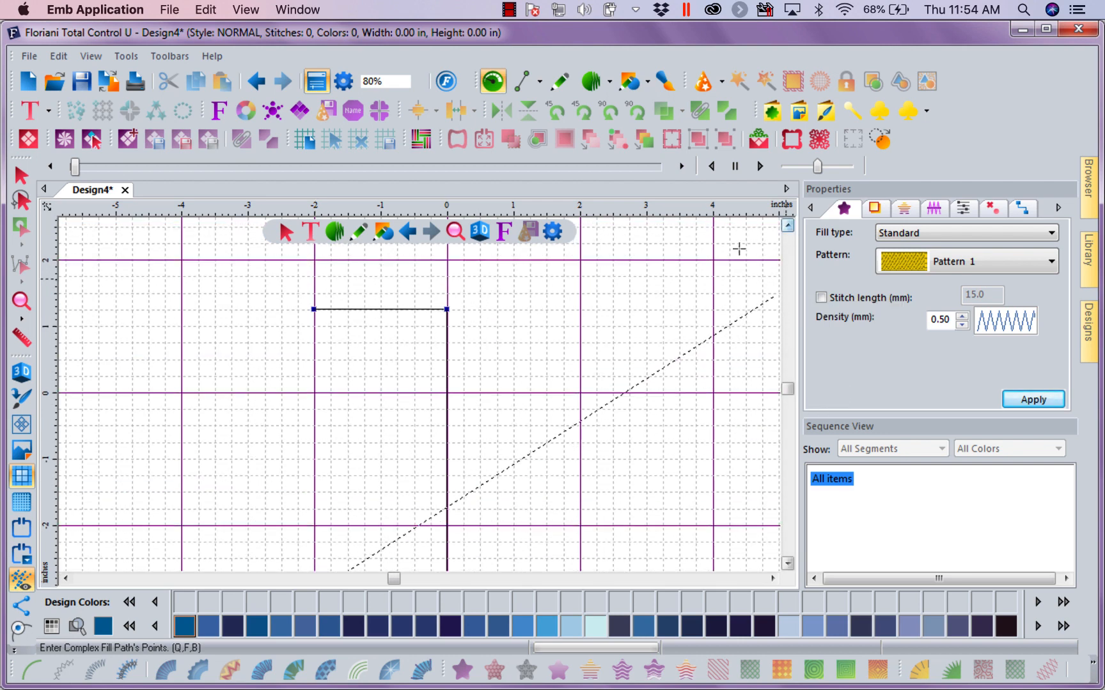
pyautogui.click(314, 313)
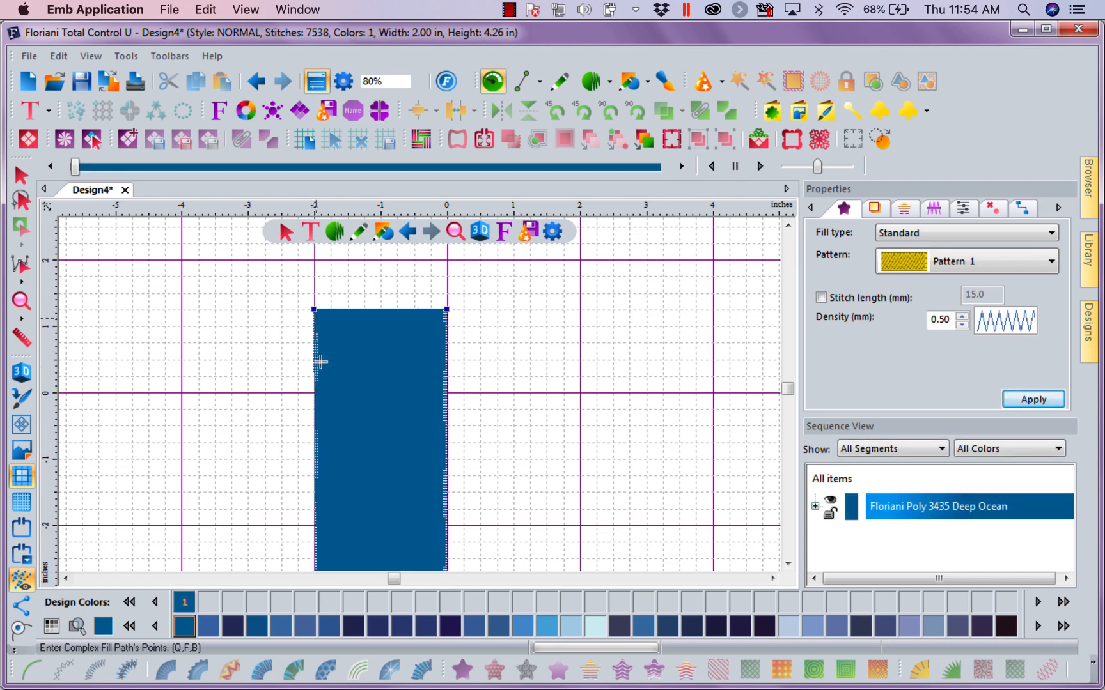
pyautogui.click(788, 563)
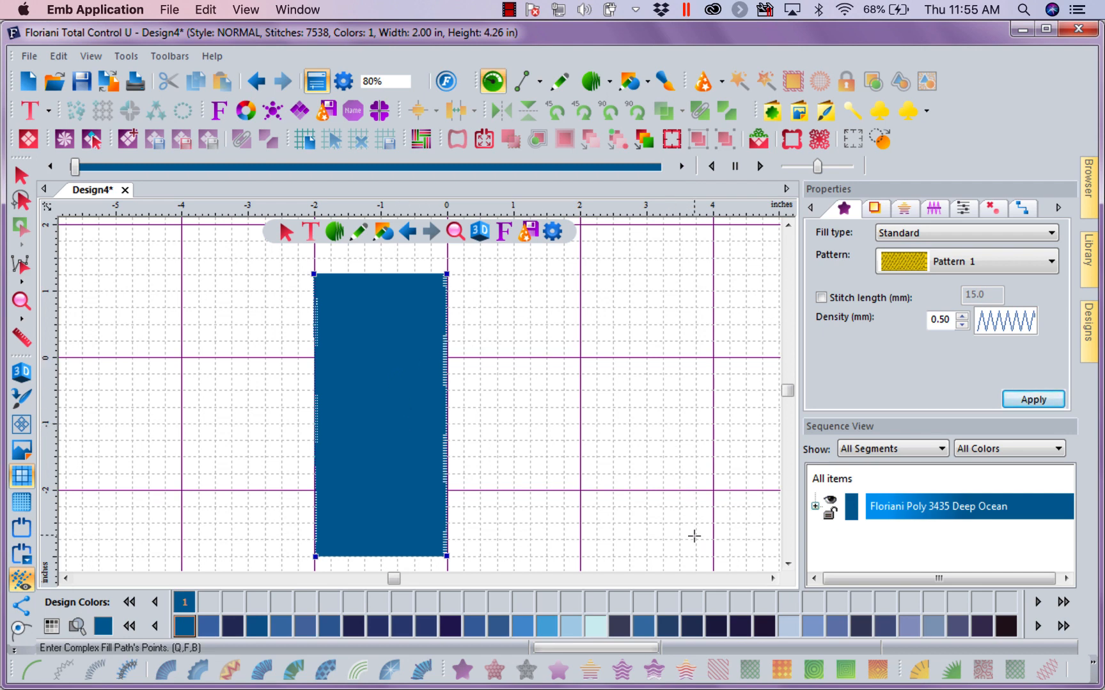
pyautogui.click(788, 564)
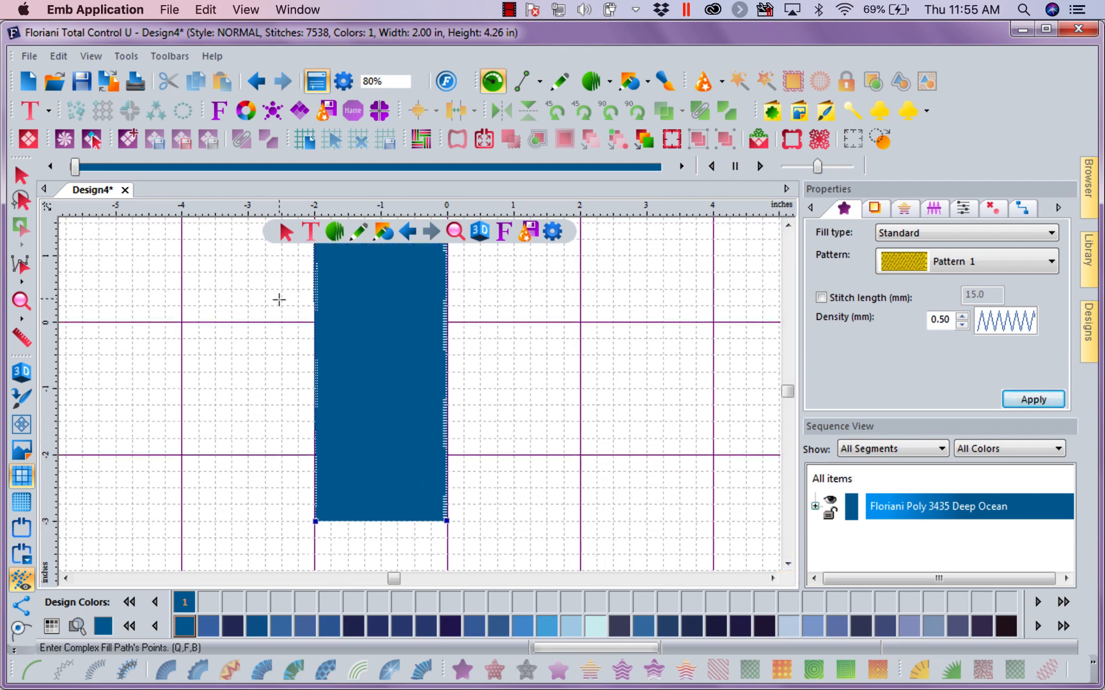
pyautogui.click(787, 225)
pyautogui.click(545, 360)
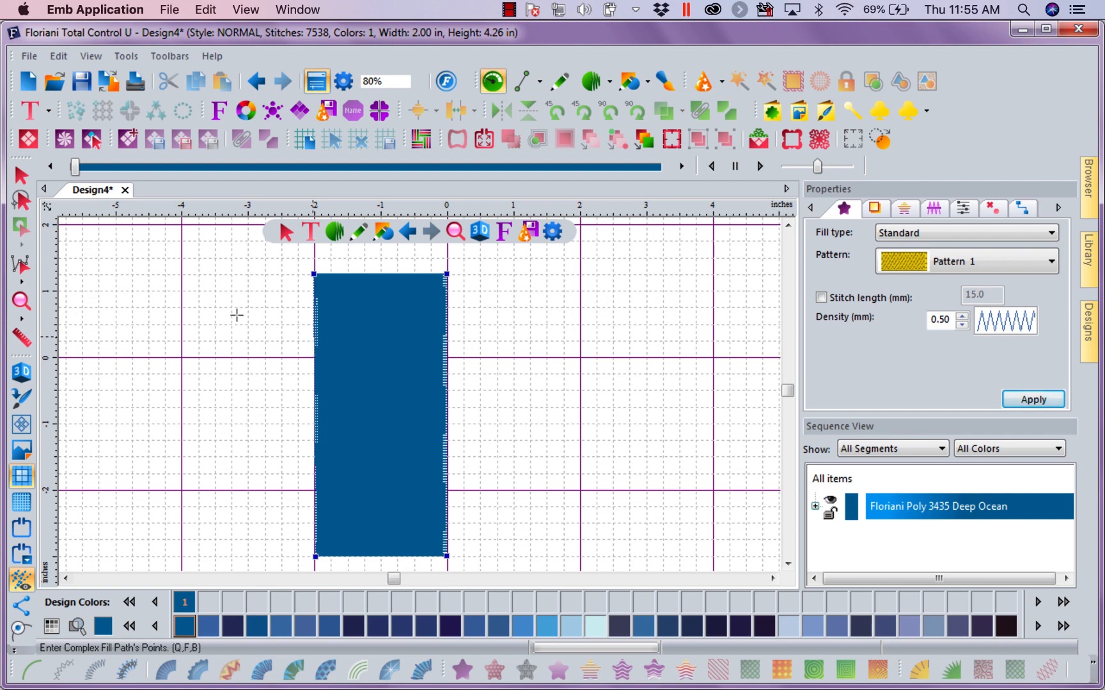
# Step: Select the filled rectangle and switch it to path editing
pyautogui.click(22, 176)
pyautogui.click(365, 328)
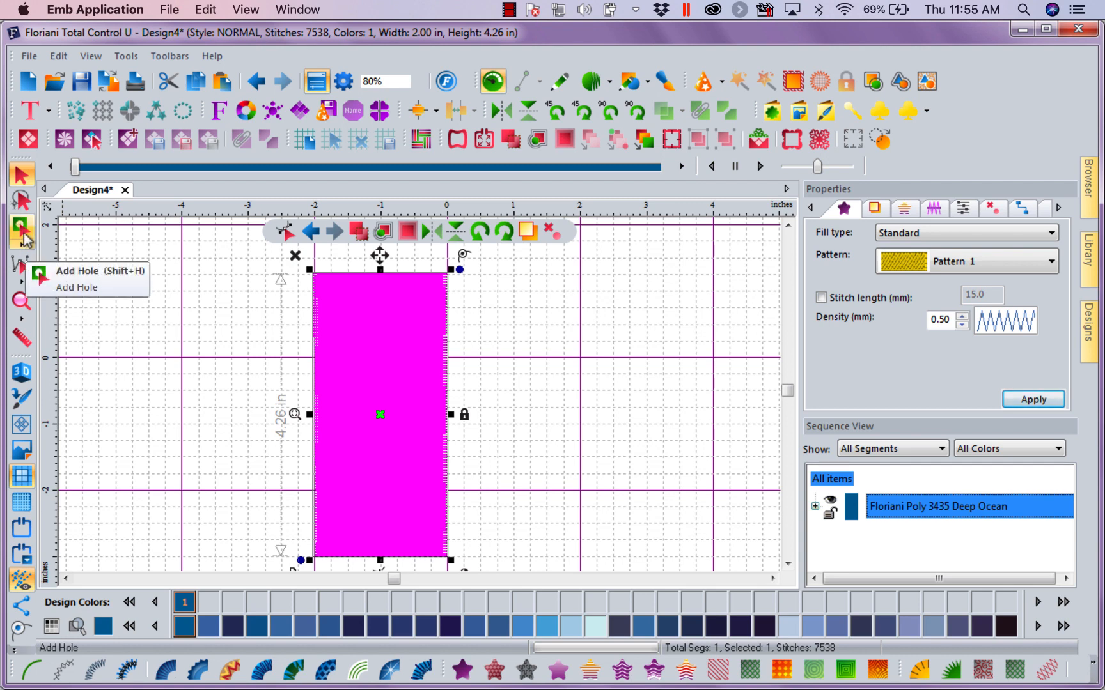
pyautogui.click(24, 247)
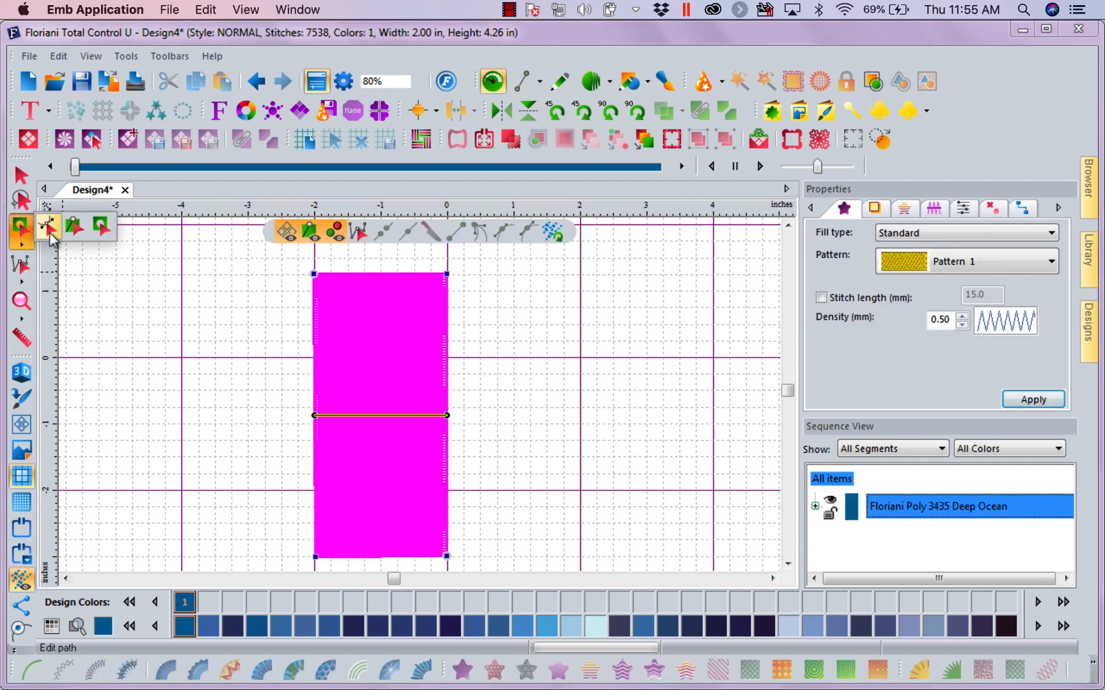
pyautogui.click(47, 227)
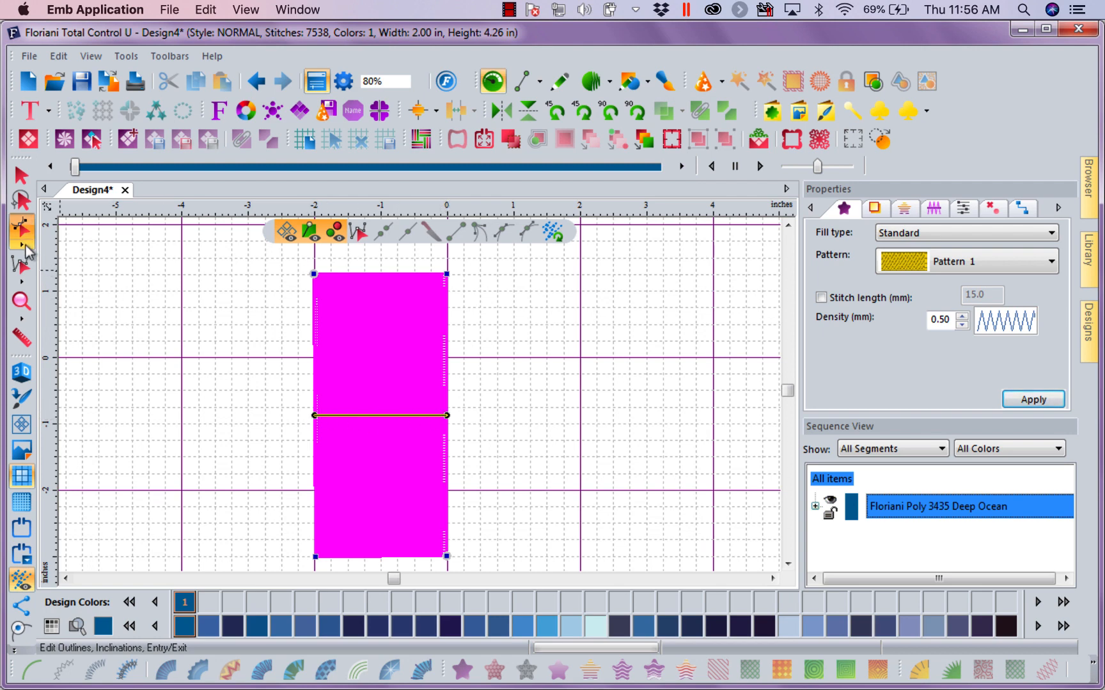
# Step: Add a small four-cornered hole in the lower part of the filled rectangle
pyautogui.click(23, 245)
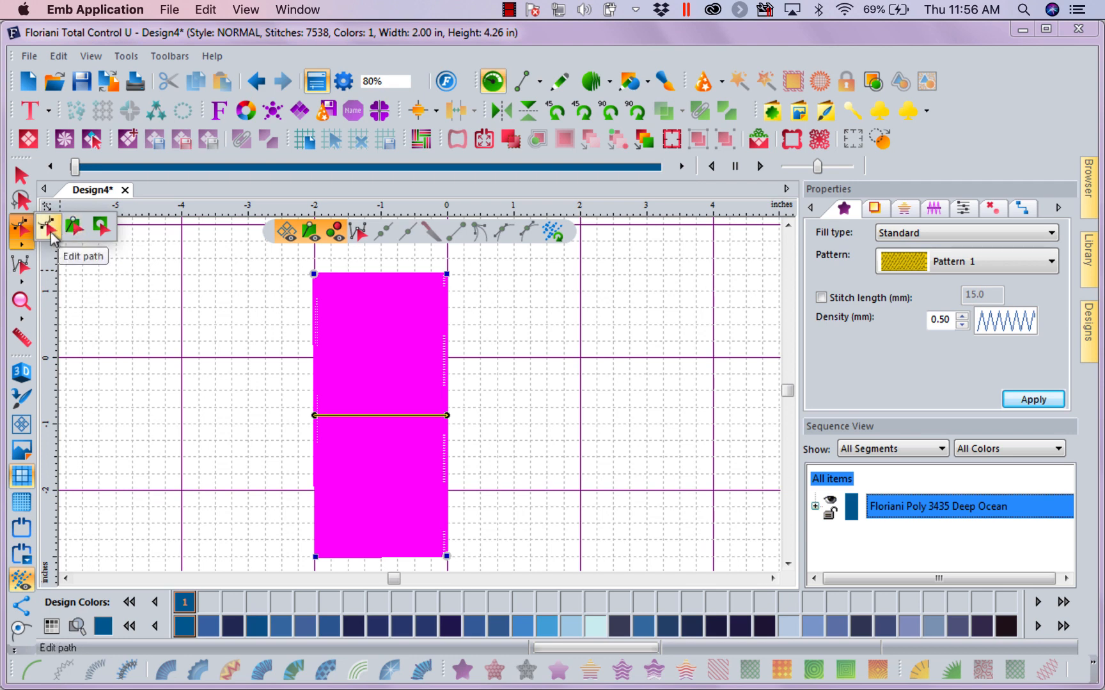
pyautogui.click(101, 227)
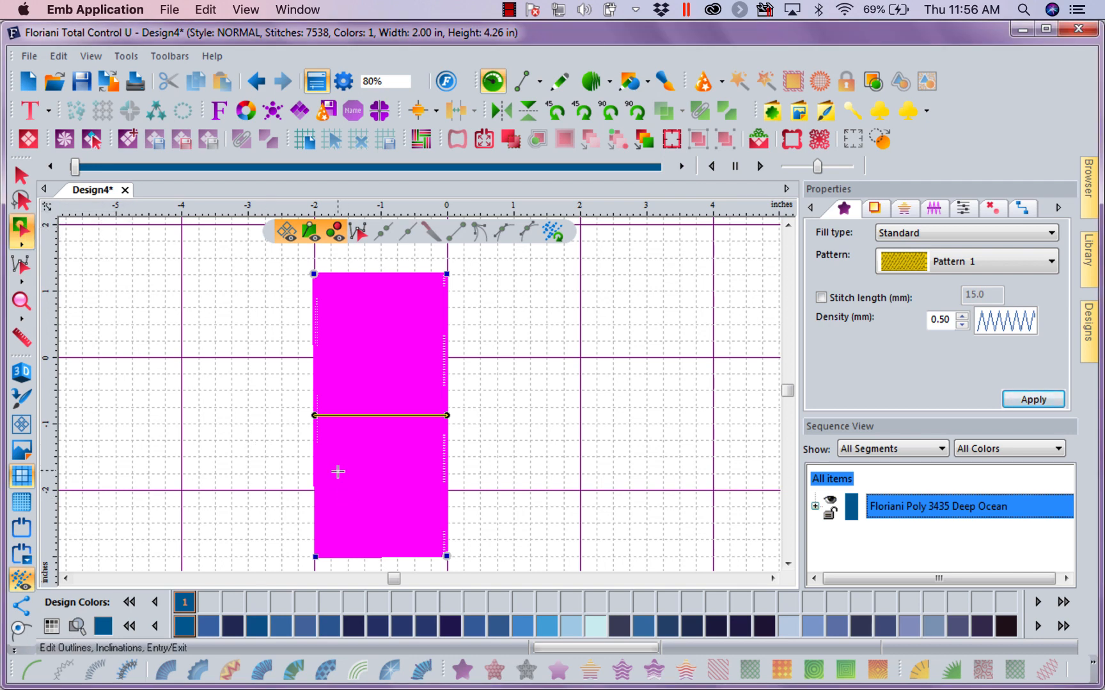
pyautogui.click(339, 471)
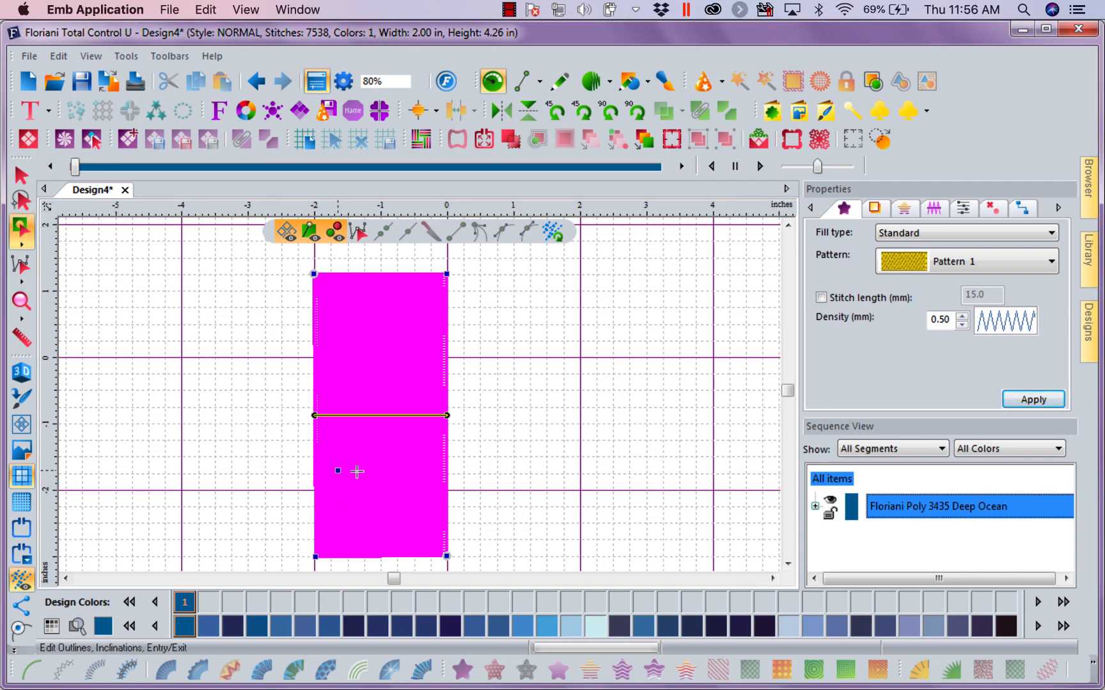
pyautogui.click(426, 466)
pyautogui.click(339, 519)
pyautogui.click(22, 631)
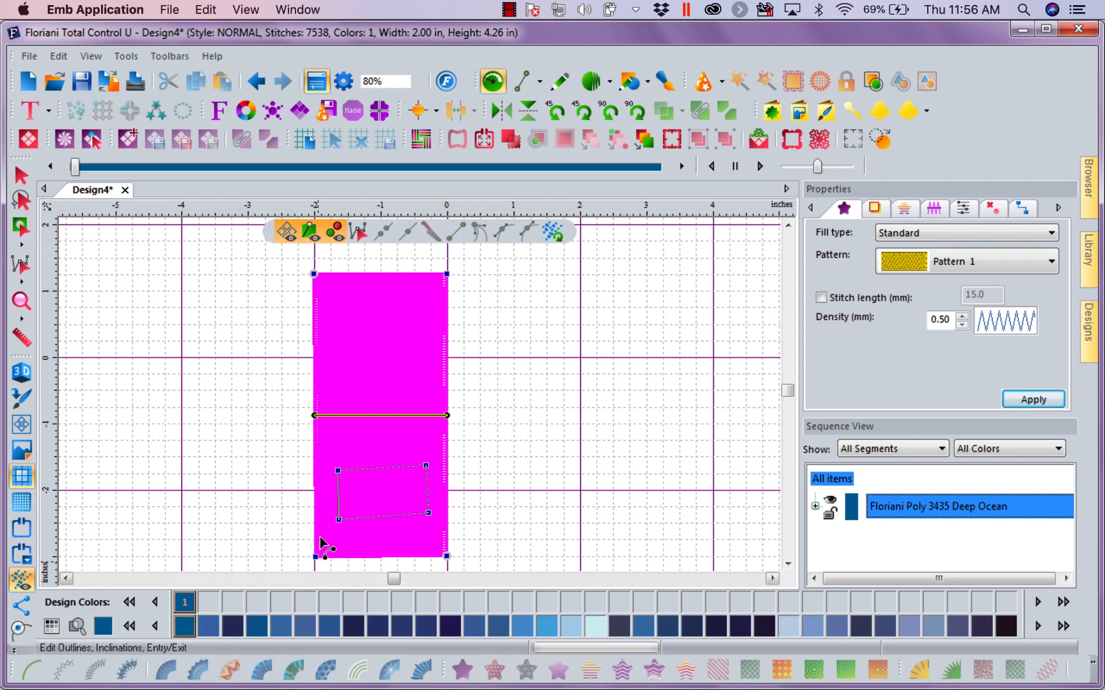
pyautogui.click(375, 501)
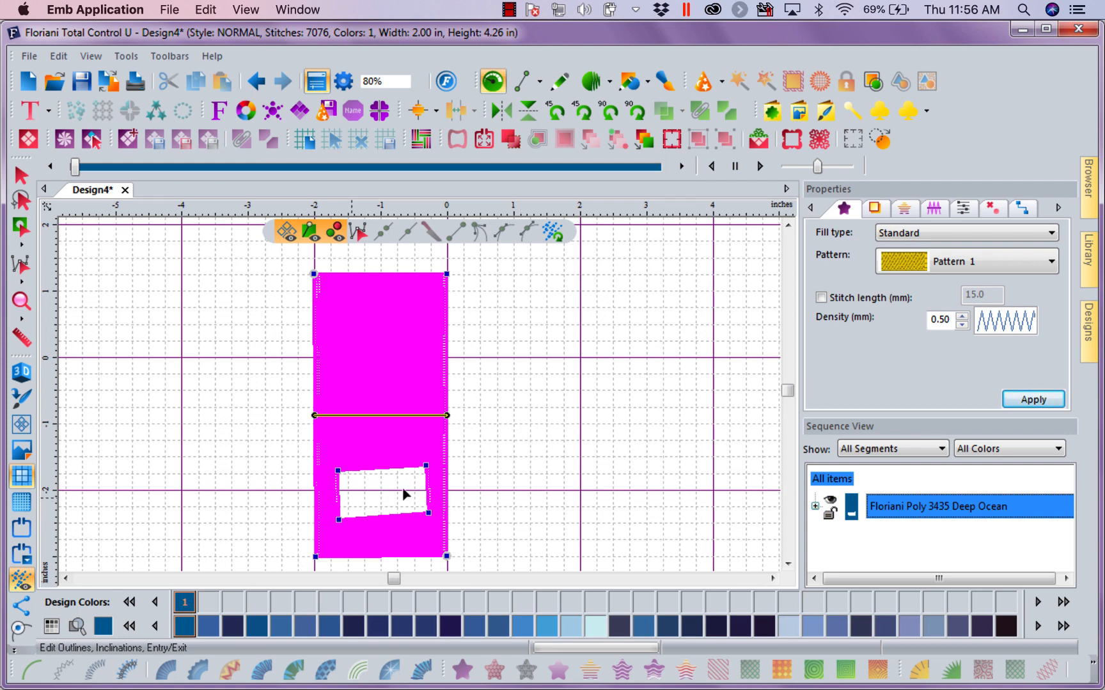
# Step: Change the fill of the rectangle with the hole to Wave Fill and set its density to 7 mm
pyautogui.click(515, 433)
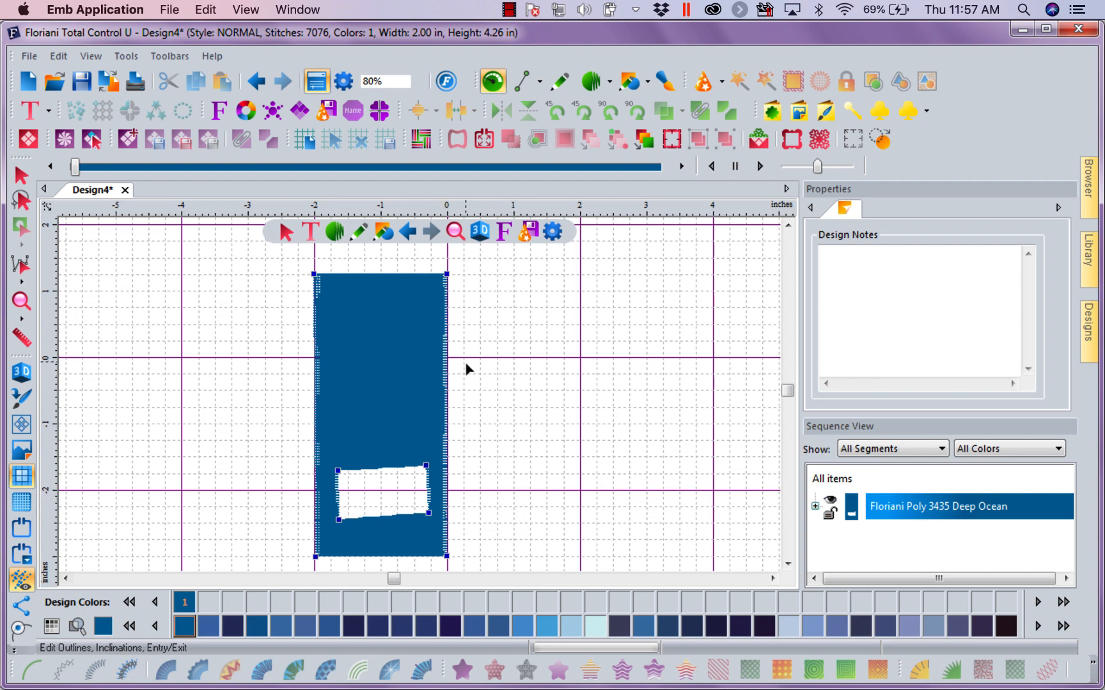
pyautogui.click(397, 342)
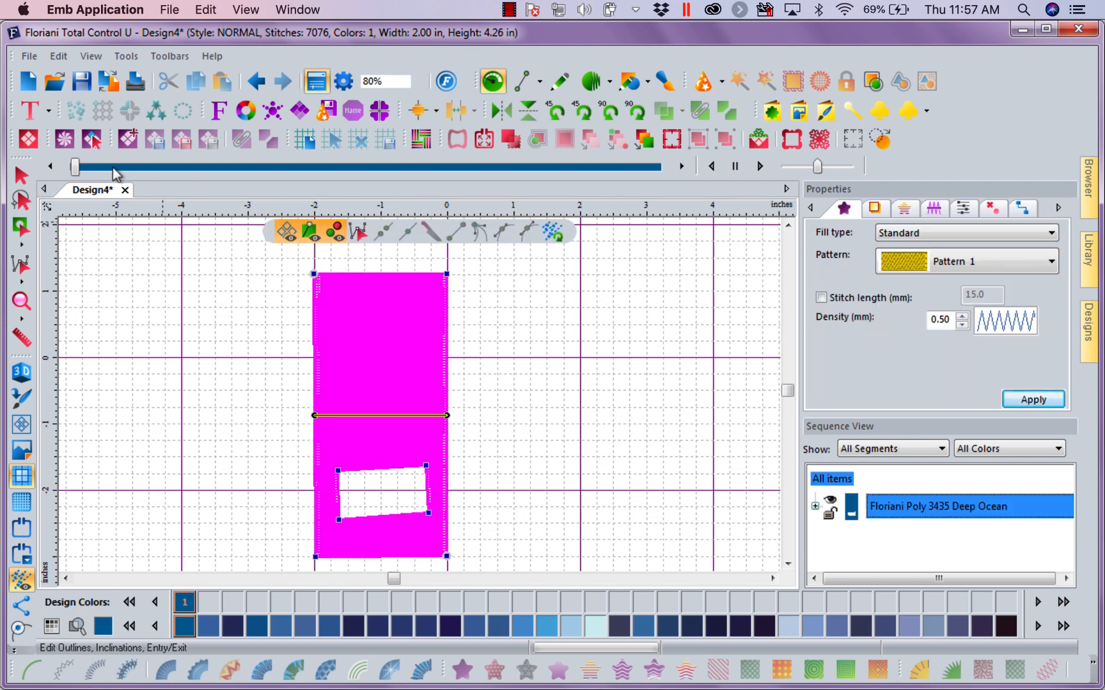
pyautogui.click(21, 173)
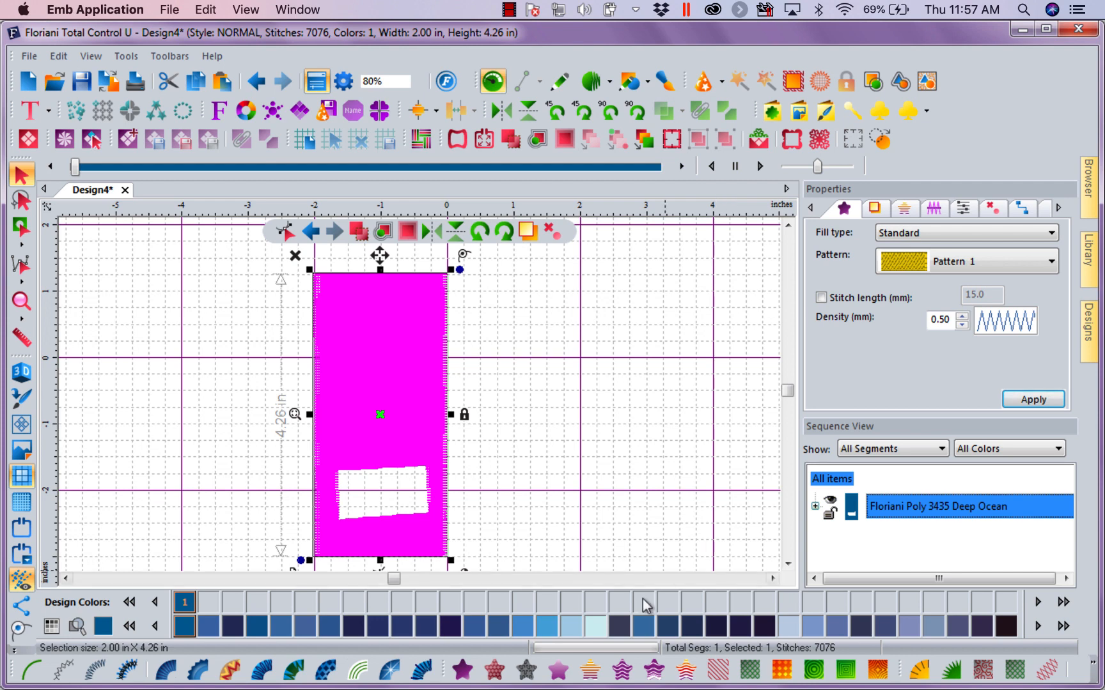
pyautogui.click(526, 670)
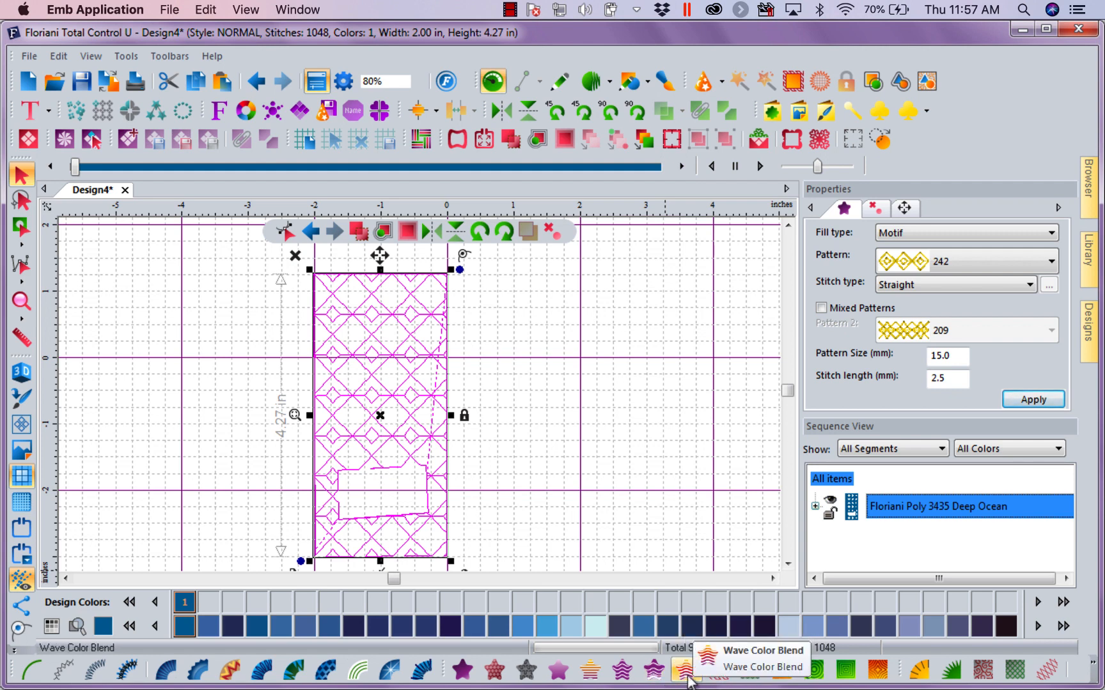
pyautogui.click(622, 671)
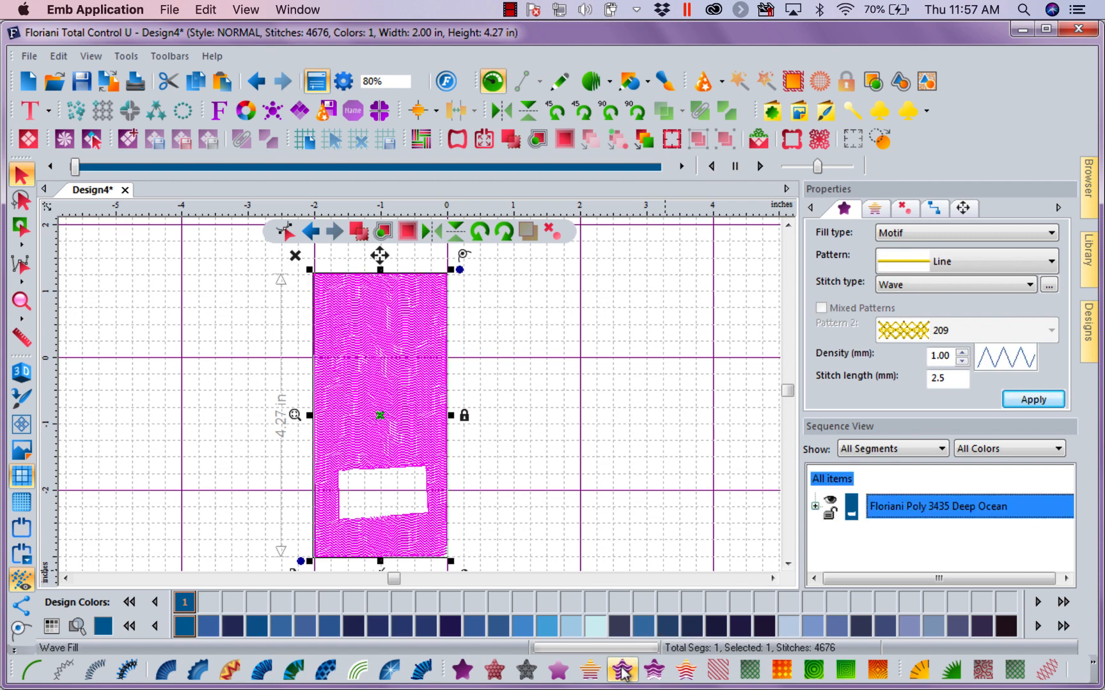
pyautogui.doubleClick(951, 357)
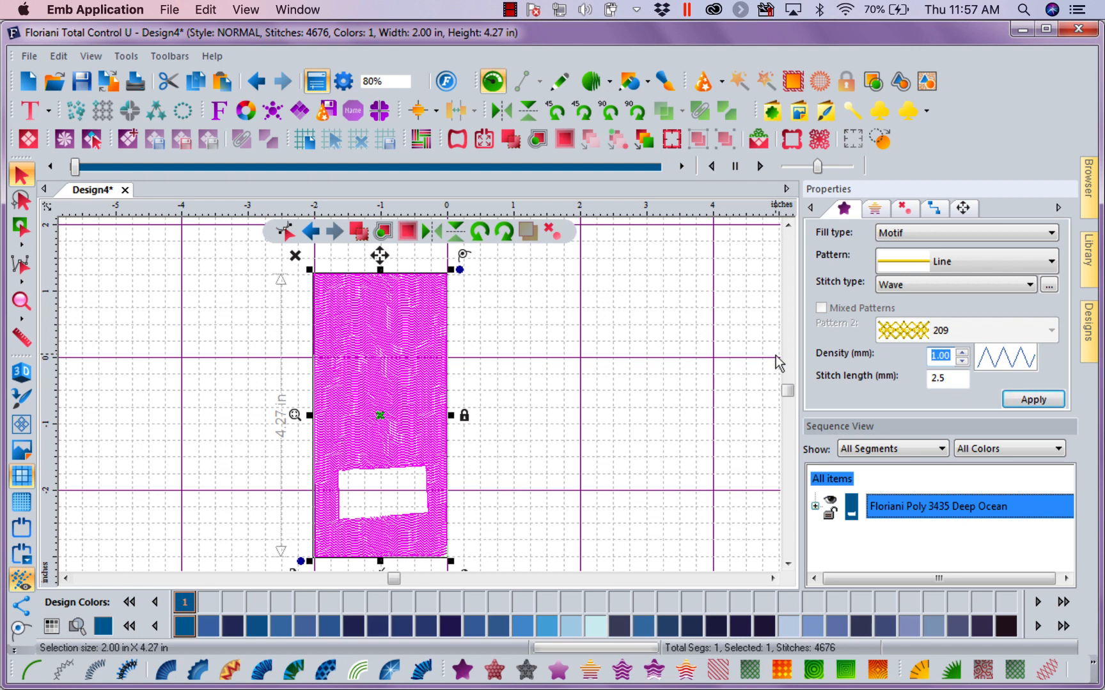
pyautogui.write('7')
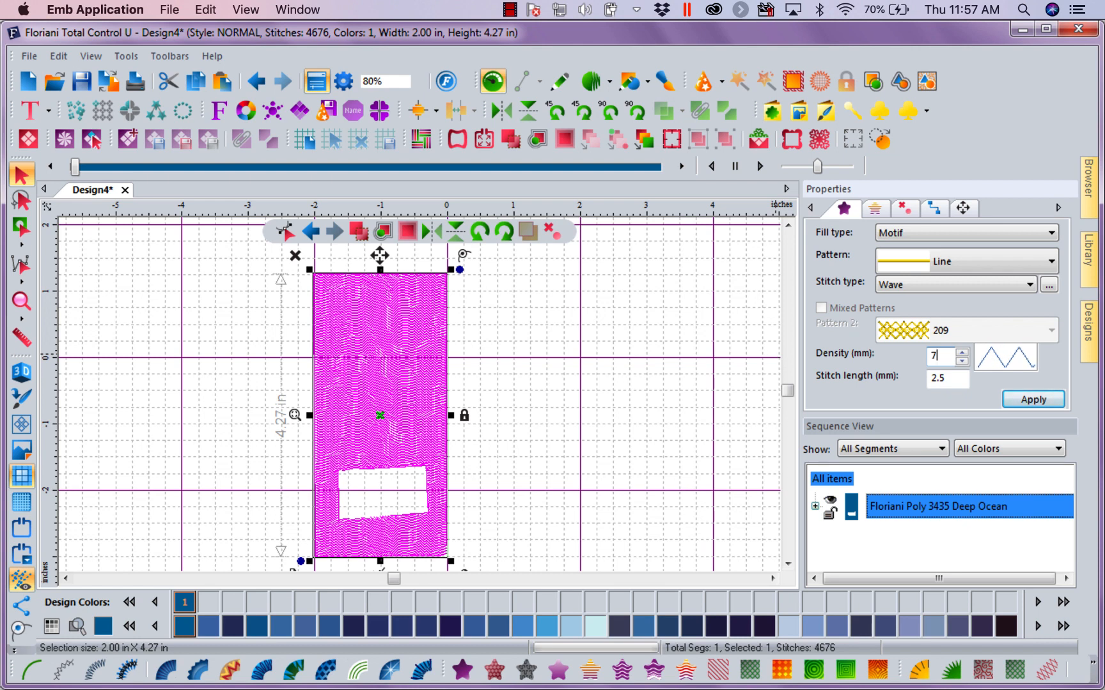
pyautogui.click(1019, 403)
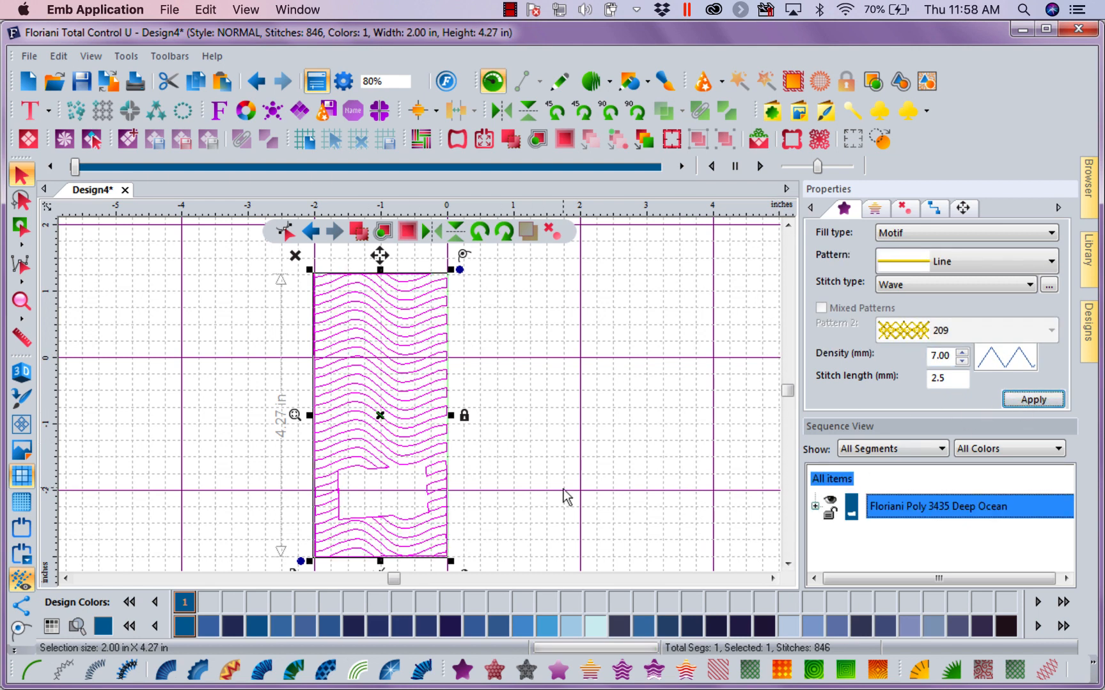
# Step: Copy the wave-filled rectangle and paste a duplicate in the same place
pyautogui.rightClick(415, 384)
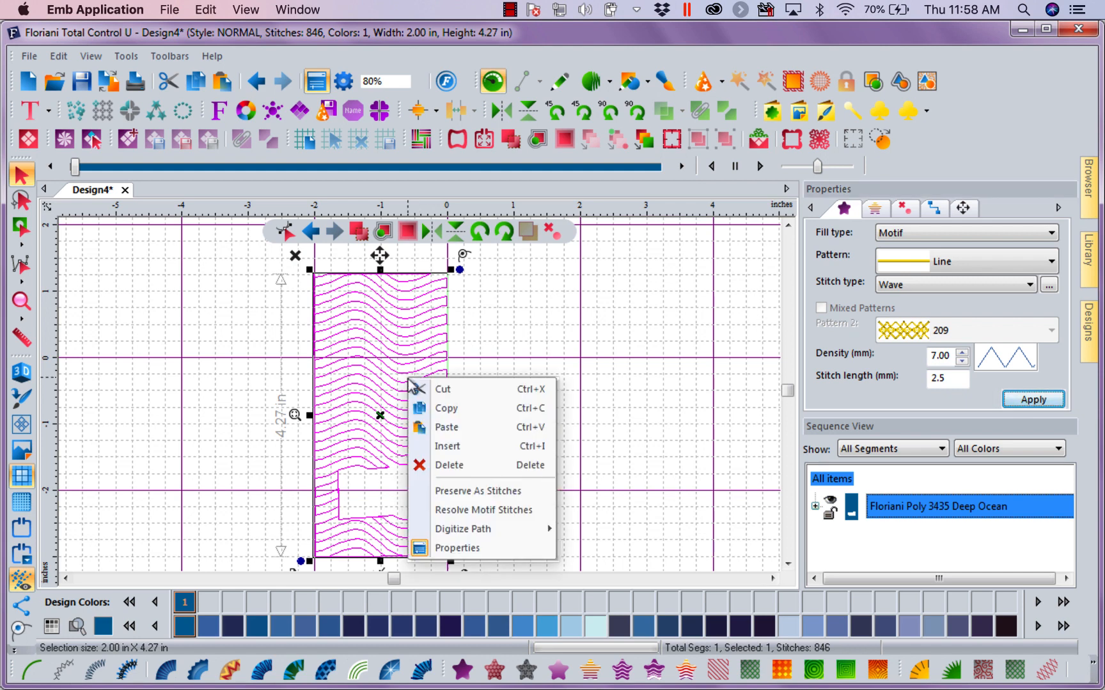
pyautogui.click(446, 408)
pyautogui.rightClick(382, 355)
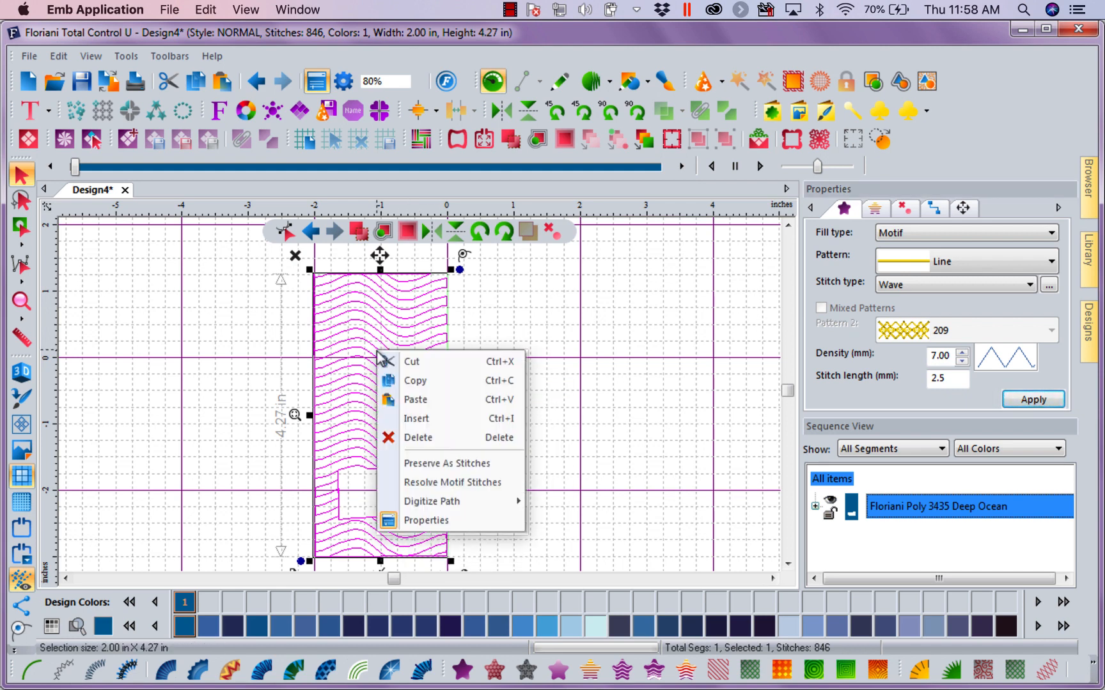
pyautogui.click(413, 401)
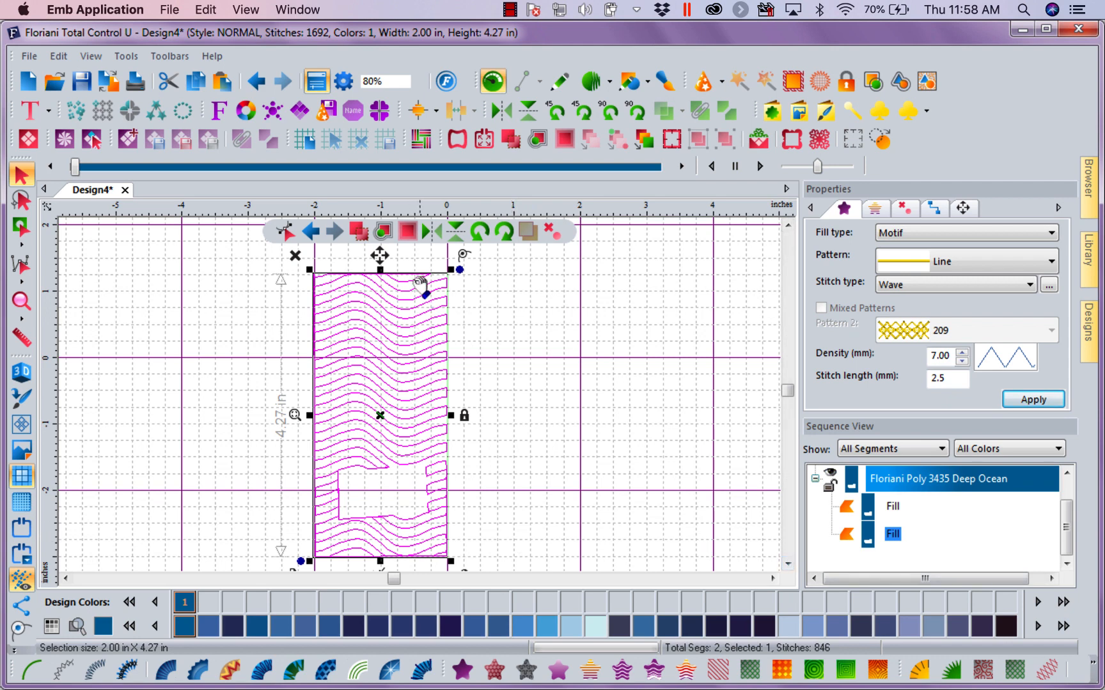
# Step: Convert the pasted duplicate of the rectangle into an appliqué and check its place in the sequence
pyautogui.click(951, 672)
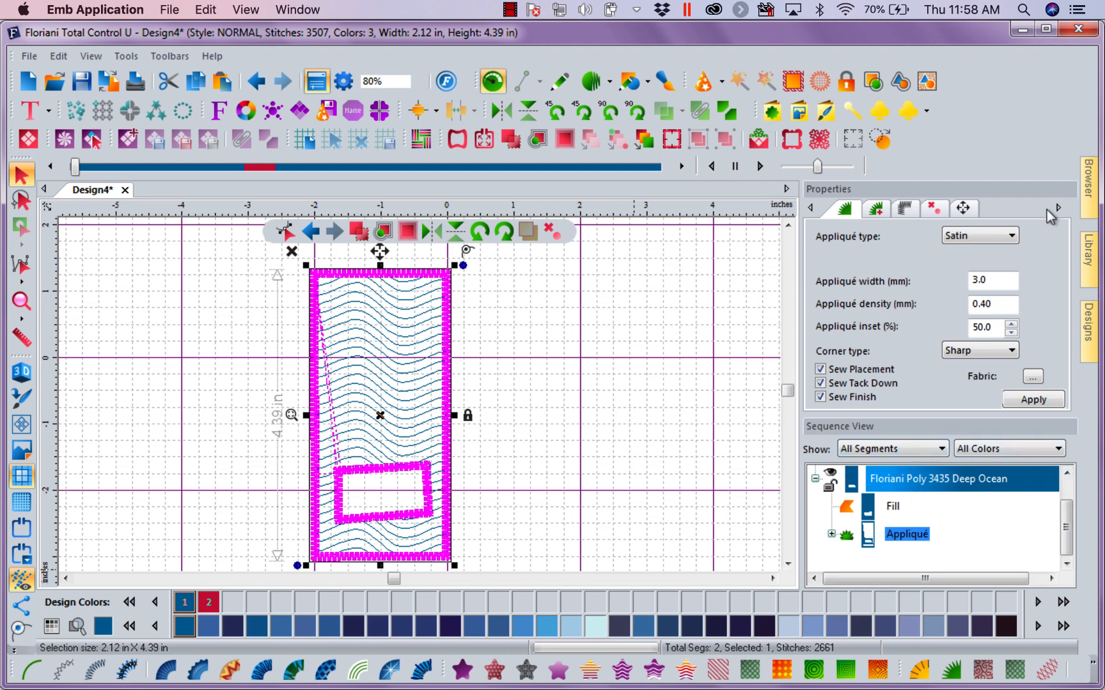
pyautogui.click(1066, 474)
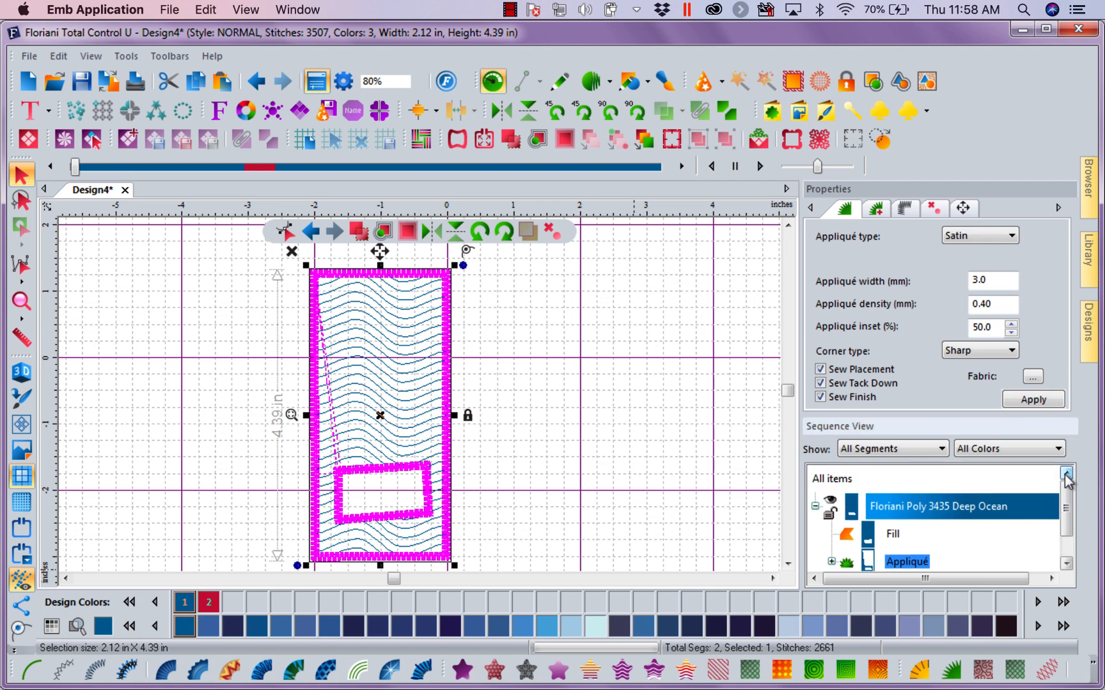
pyautogui.click(1065, 562)
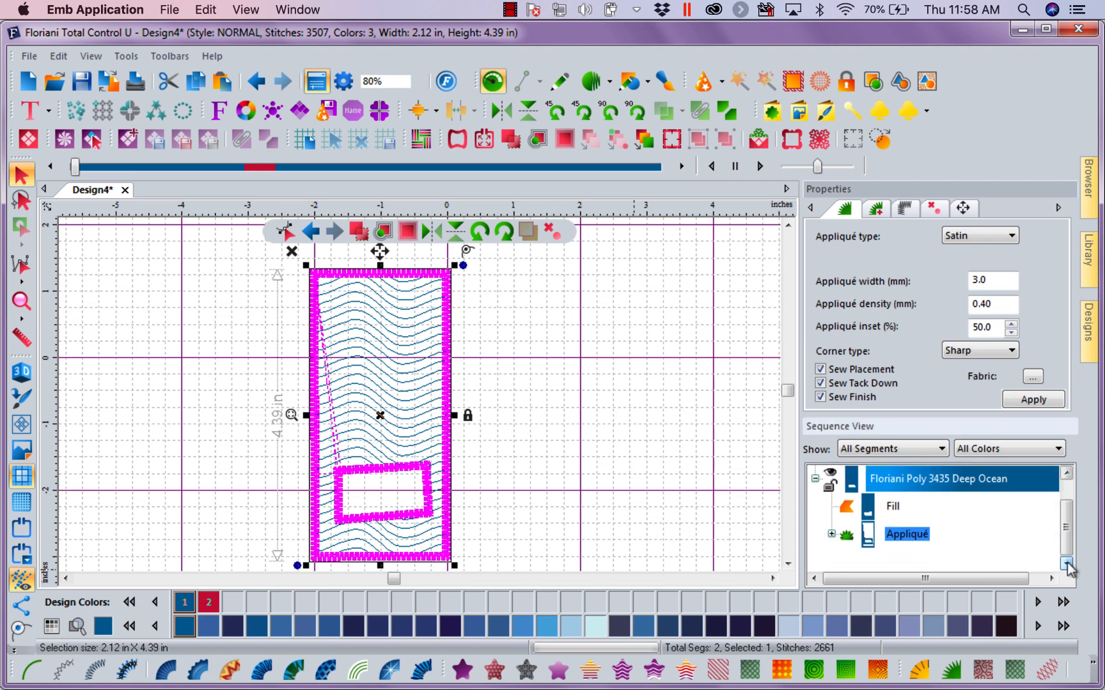
# Step: Break up the appliqué into its separate stitch segments and review the resulting segments in the sequence
pyautogui.rightClick(905, 538)
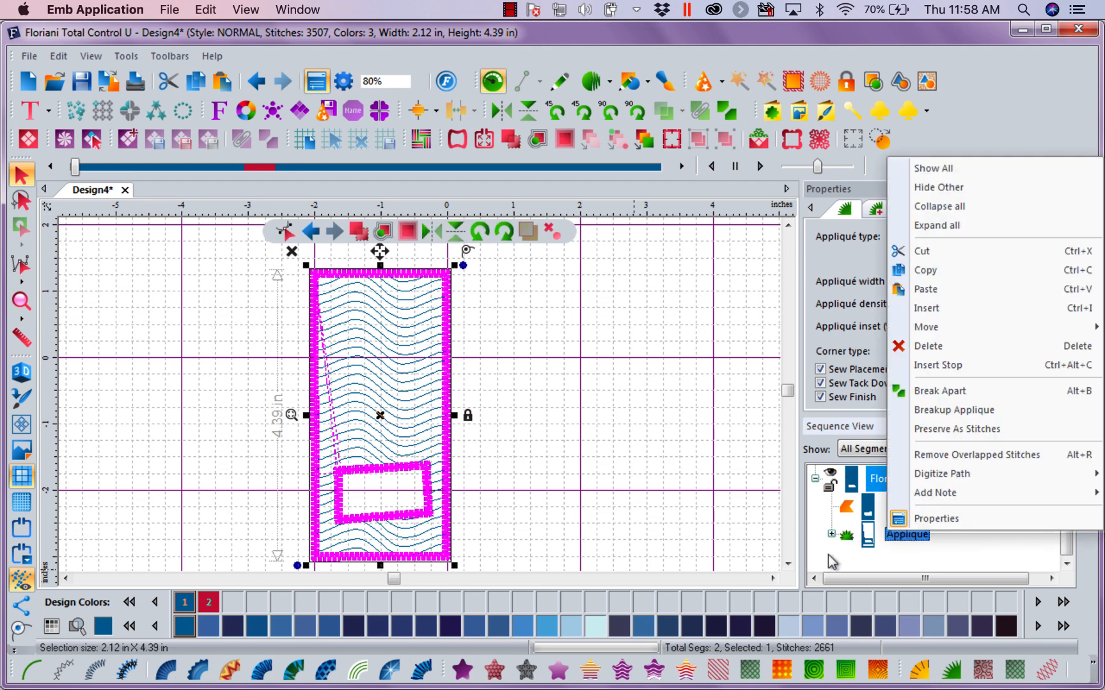
pyautogui.click(828, 554)
pyautogui.click(872, 539)
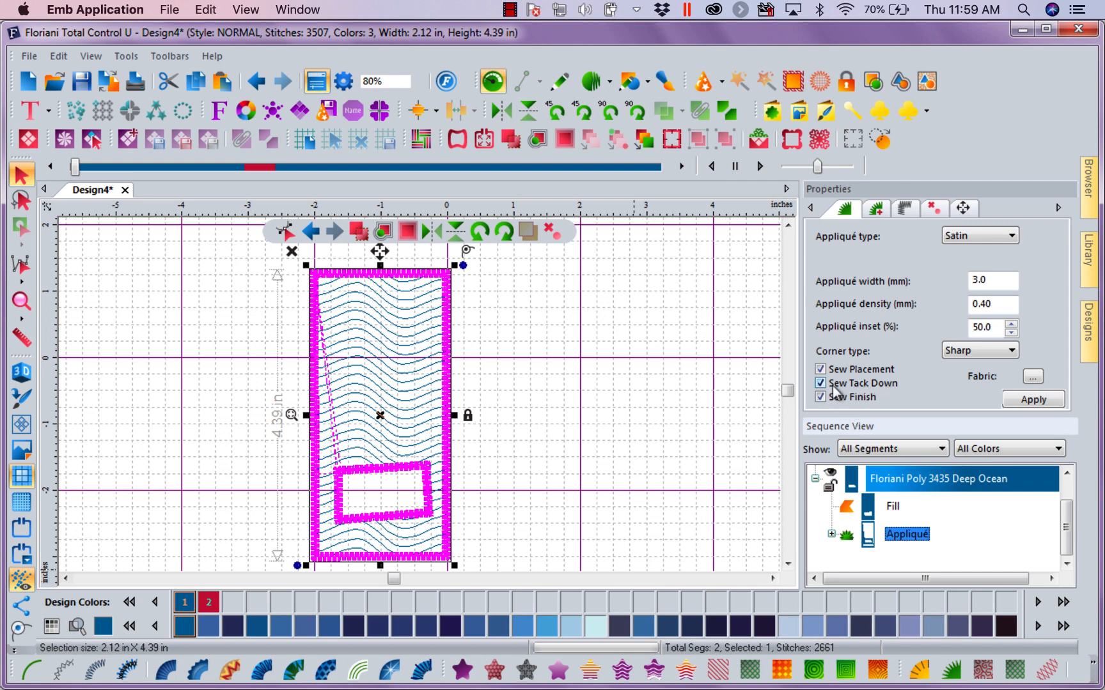
pyautogui.rightClick(915, 535)
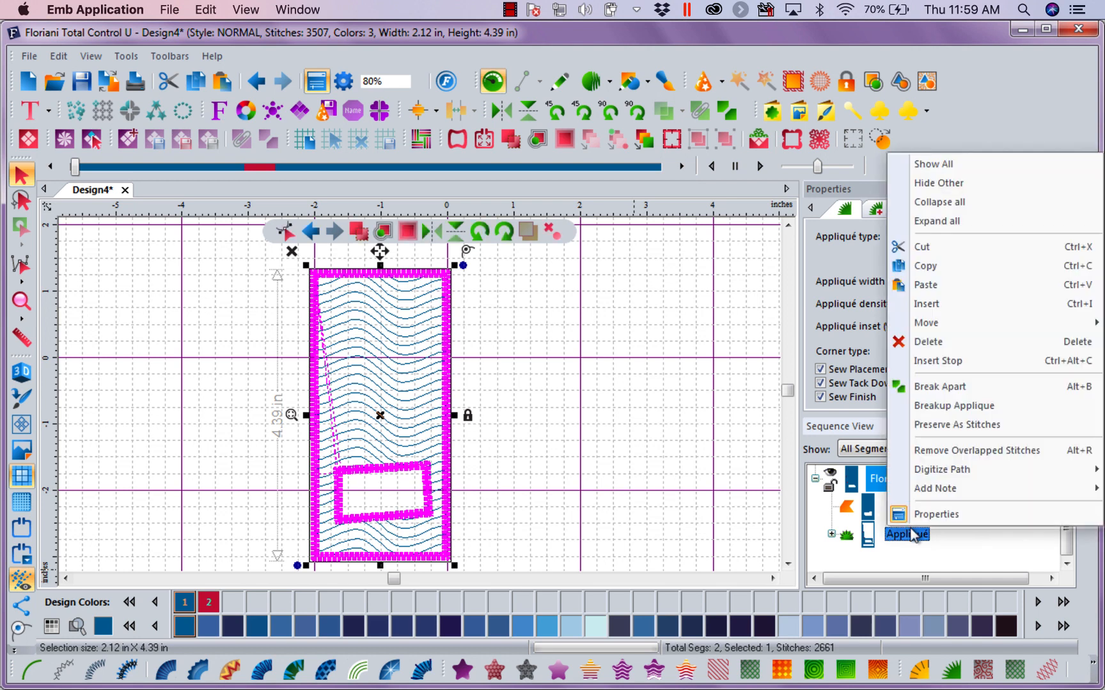
pyautogui.click(920, 411)
pyautogui.click(1065, 563)
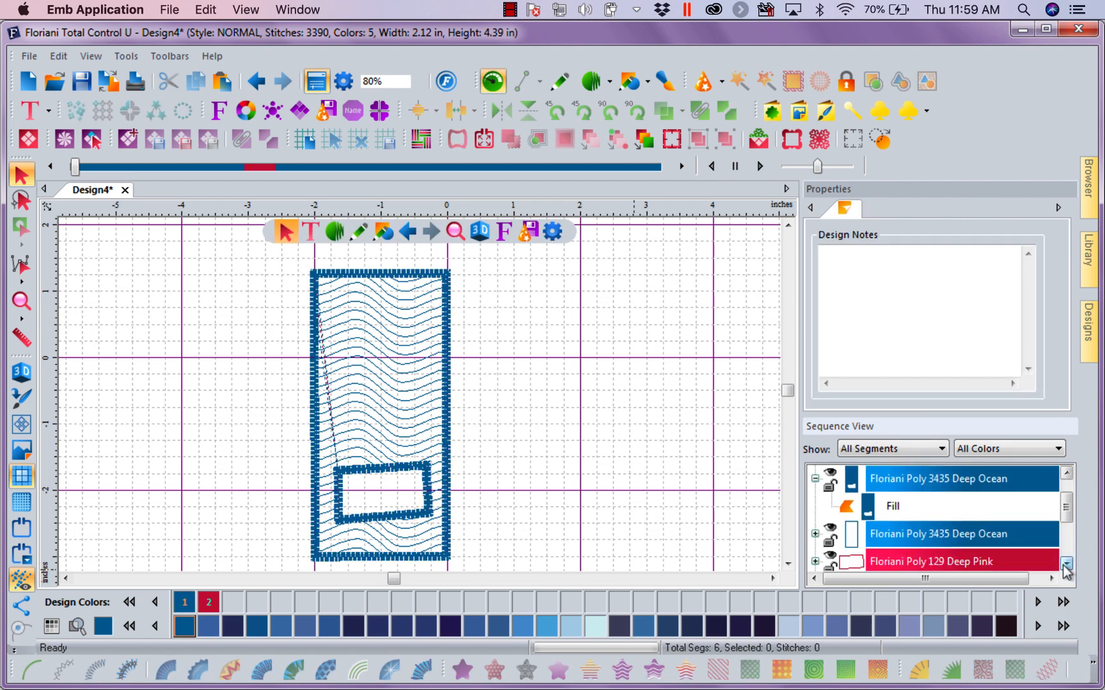
pyautogui.click(1065, 562)
pyautogui.click(1065, 564)
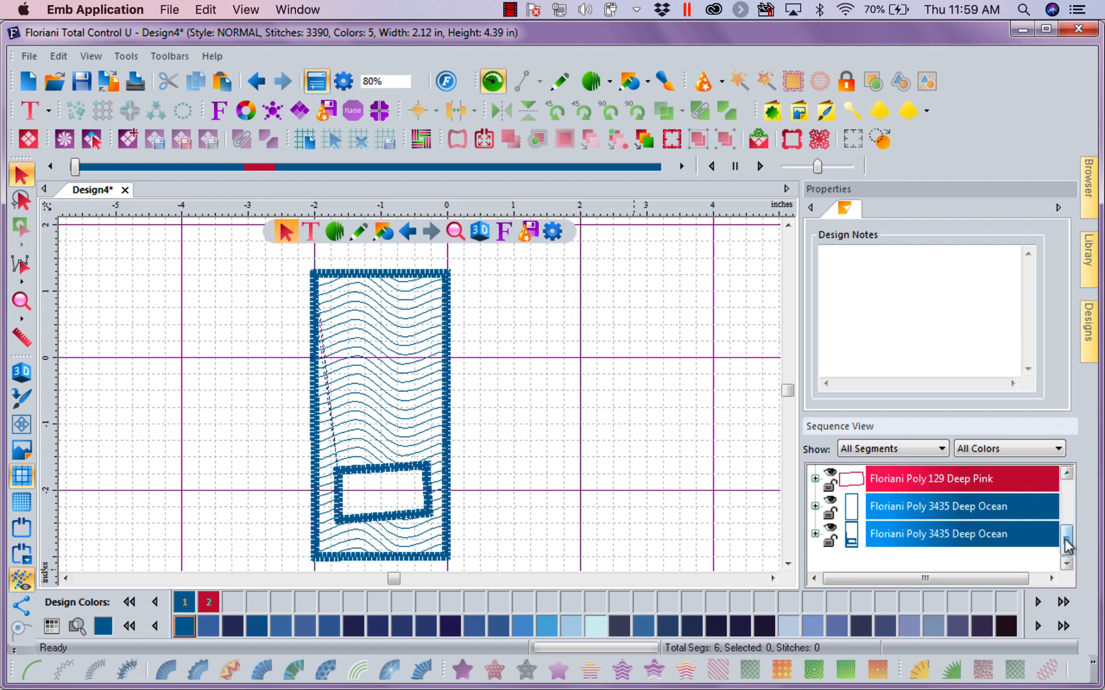
pyautogui.moveTo(1065, 560); pyautogui.dragTo(1065, 521)
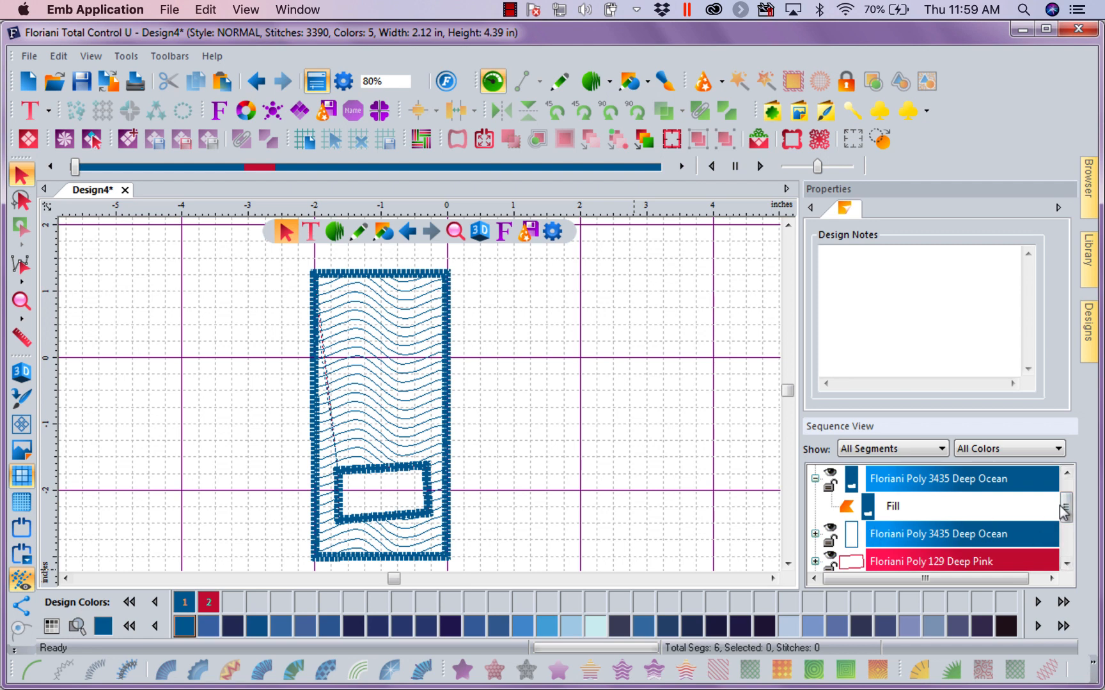
pyautogui.moveTo(1066, 509); pyautogui.dragTo(1066, 502)
# Step: Recolor the appliqué's outer placement run to Floriani Poly 232 Spring Green
pyautogui.click(815, 534)
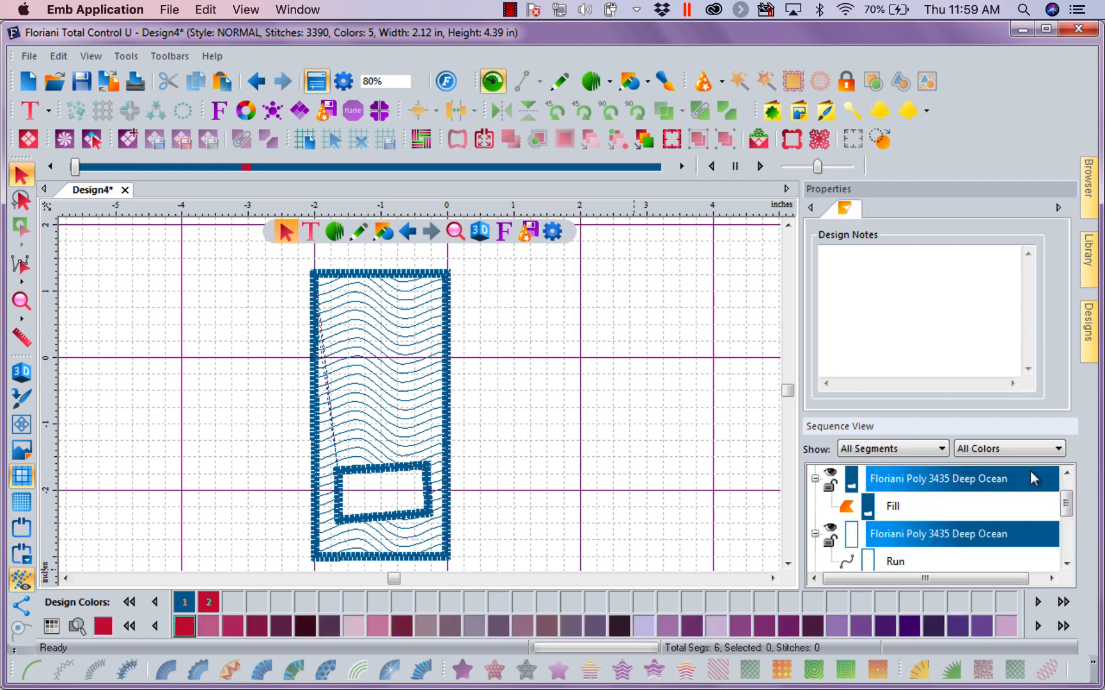
pyautogui.click(905, 490)
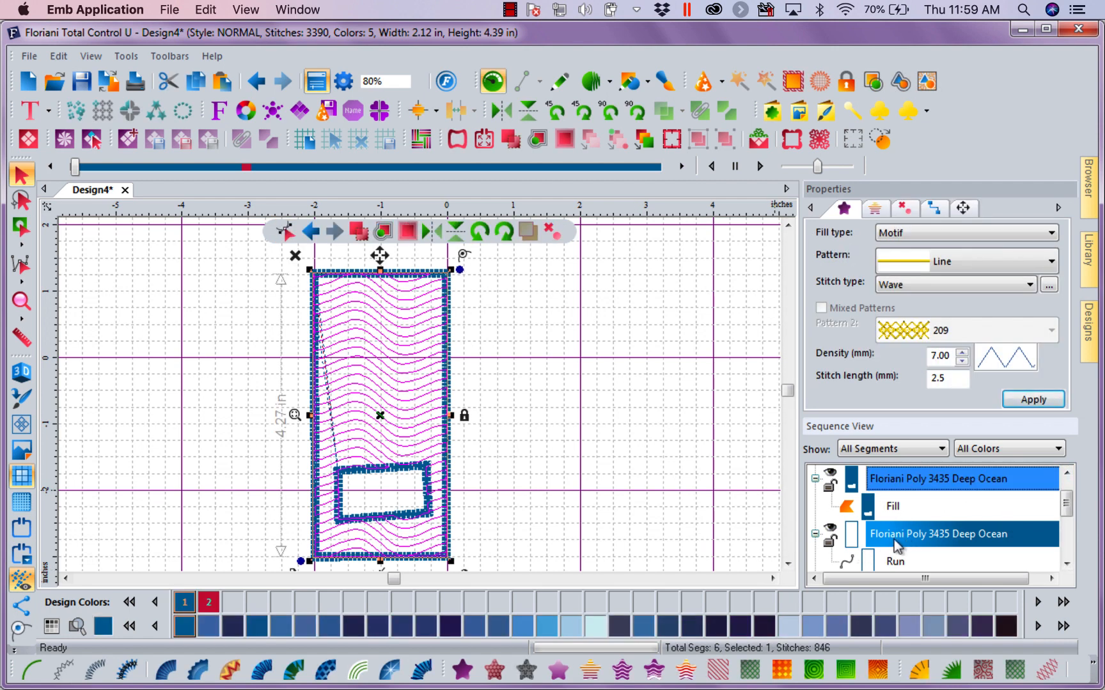
pyautogui.click(871, 538)
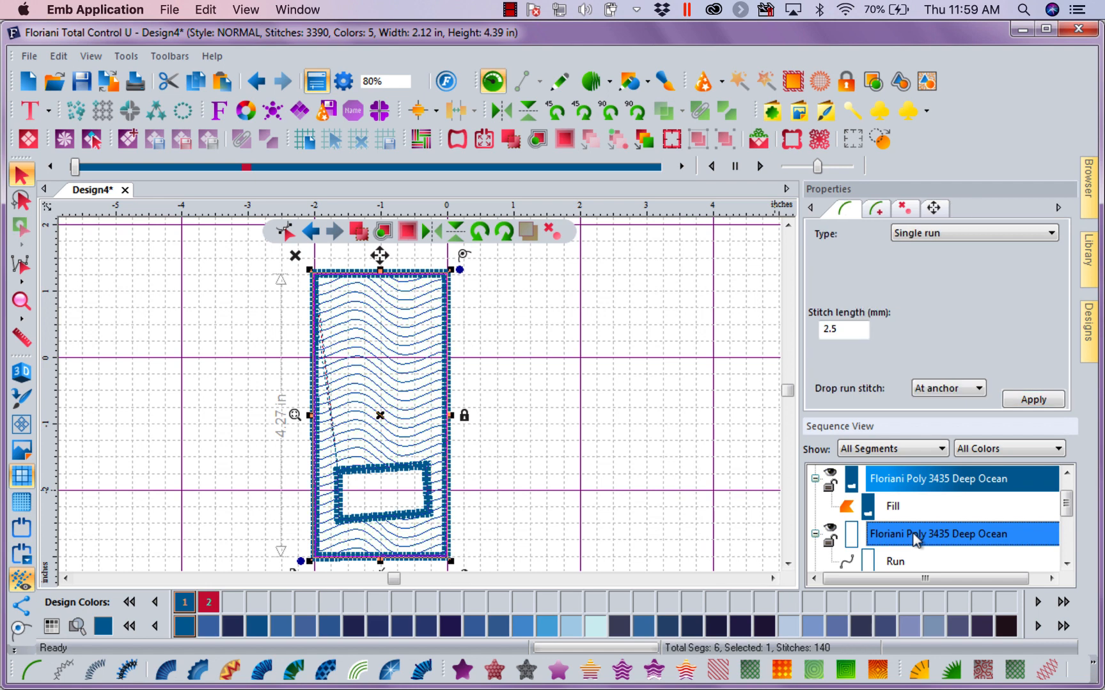
pyautogui.click(131, 627)
pyautogui.click(131, 627)
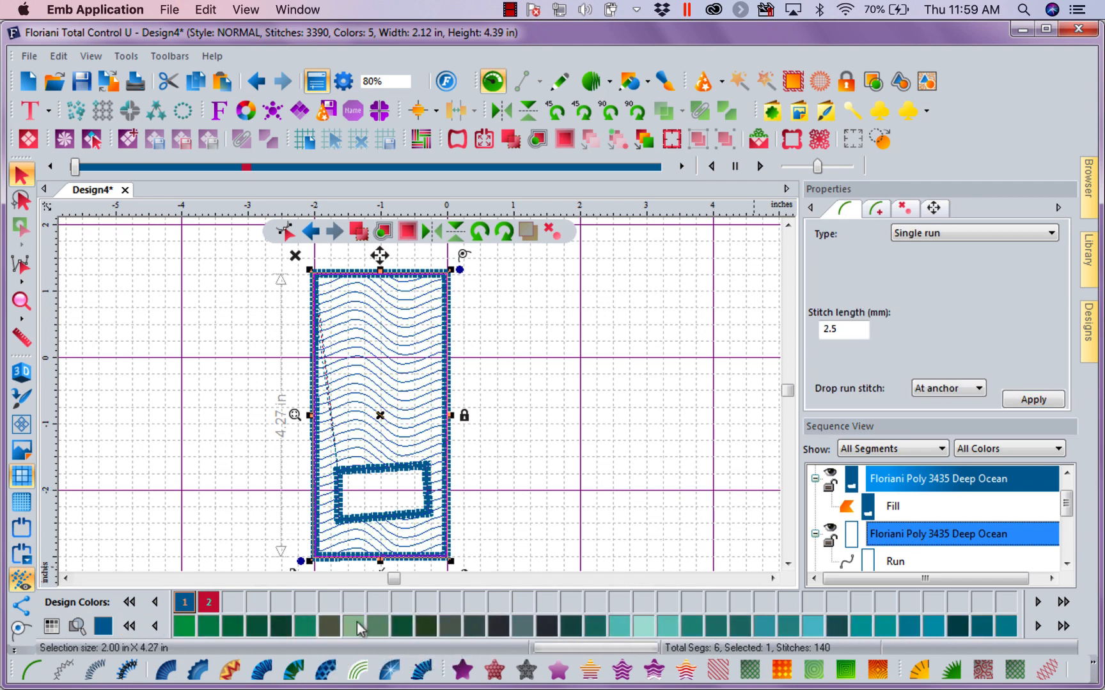
pyautogui.click(180, 627)
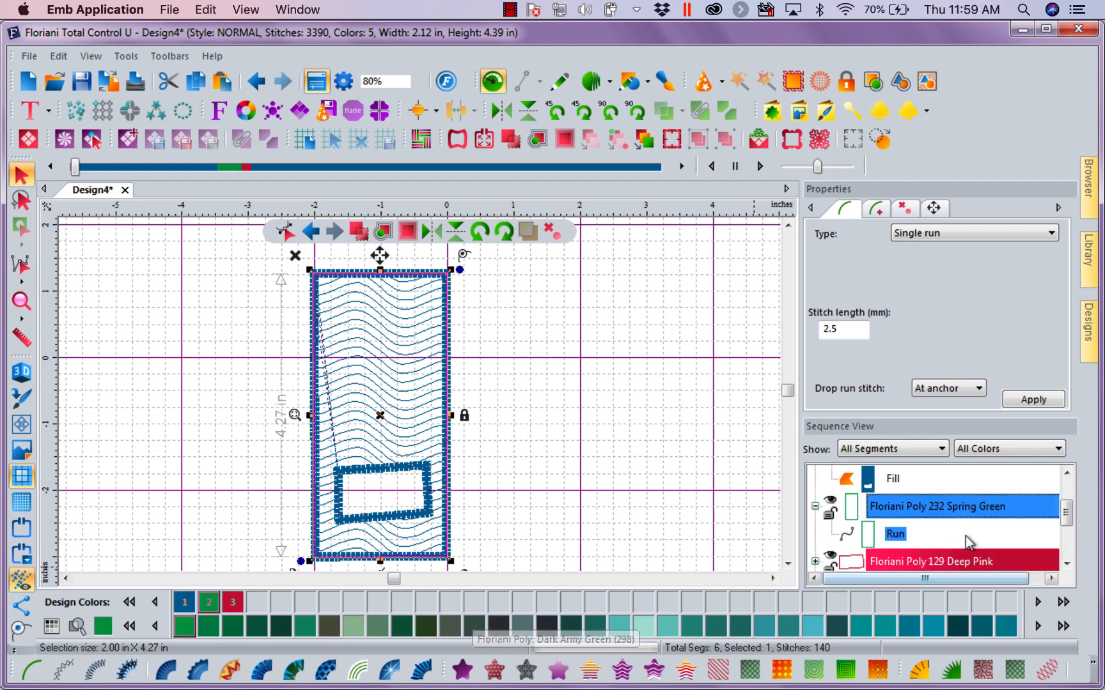
# Step: Move the green placement run to first in the stitching sequence and check the segments that follow it
pyautogui.rightClick(904, 509)
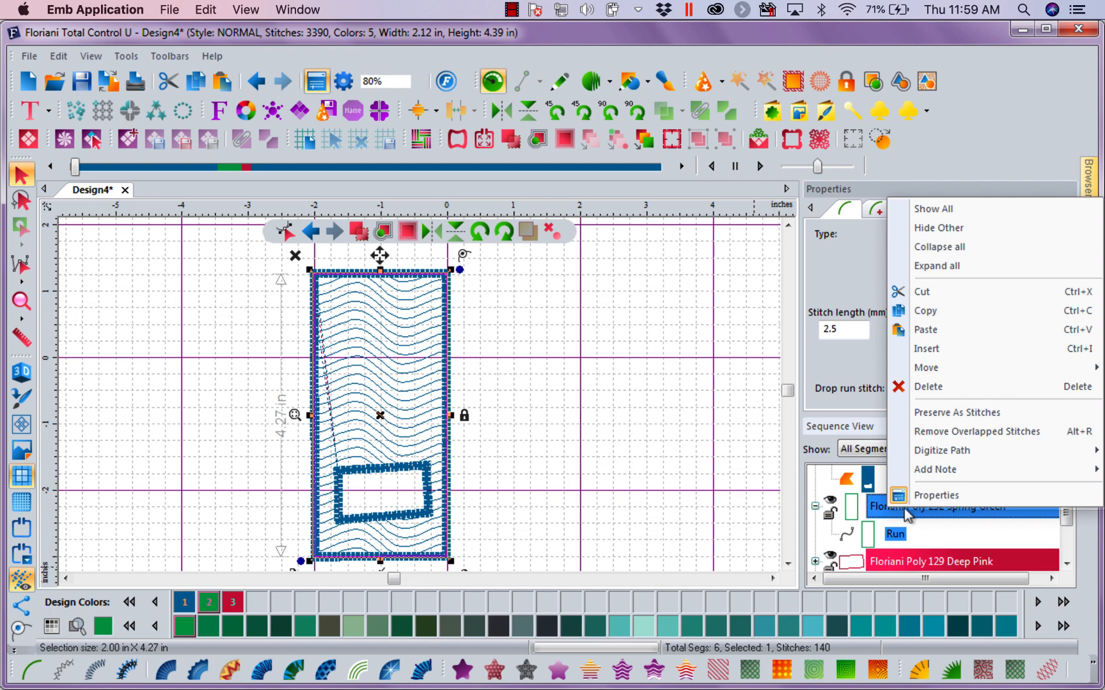
pyautogui.moveTo(928, 374)
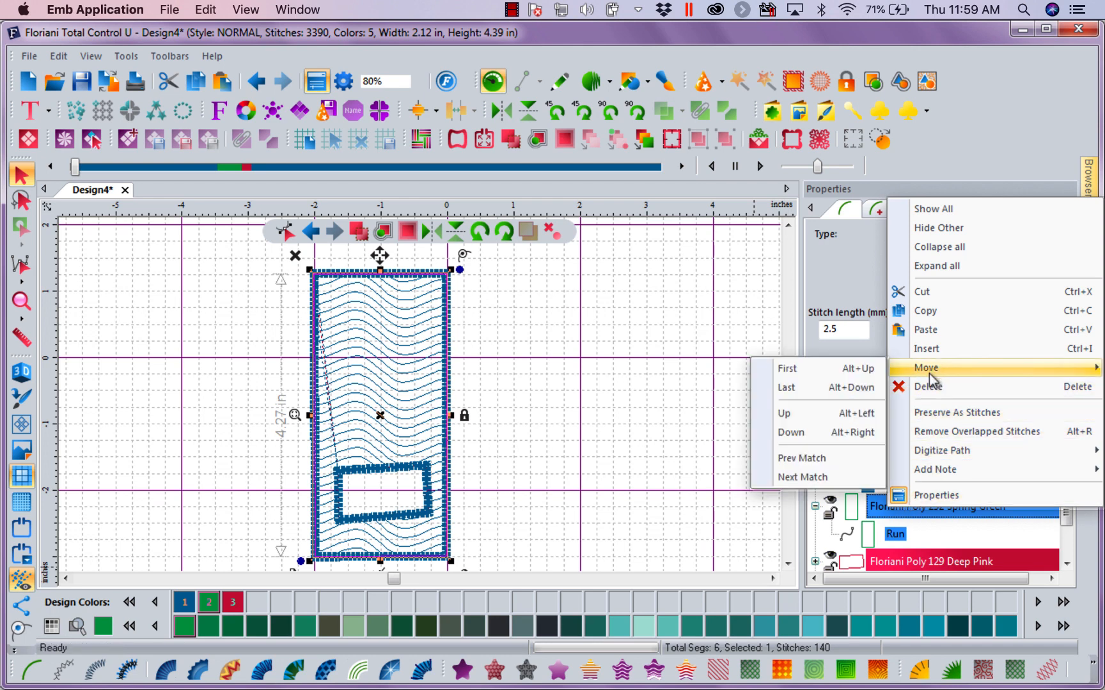
pyautogui.click(849, 367)
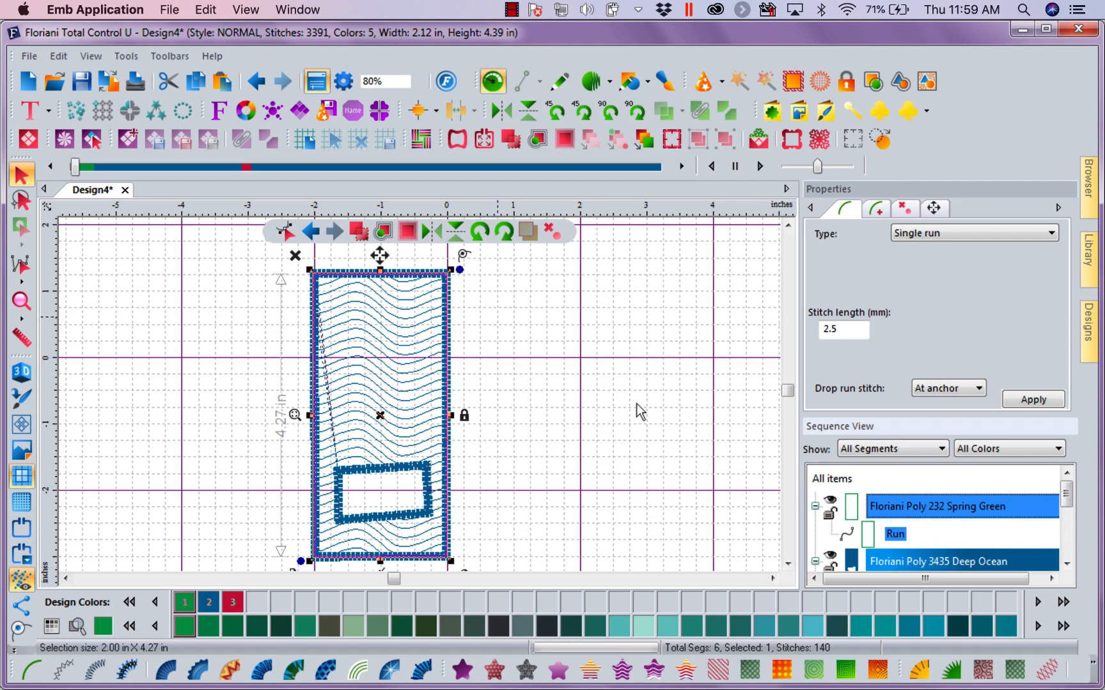
pyautogui.click(1066, 563)
pyautogui.click(1066, 564)
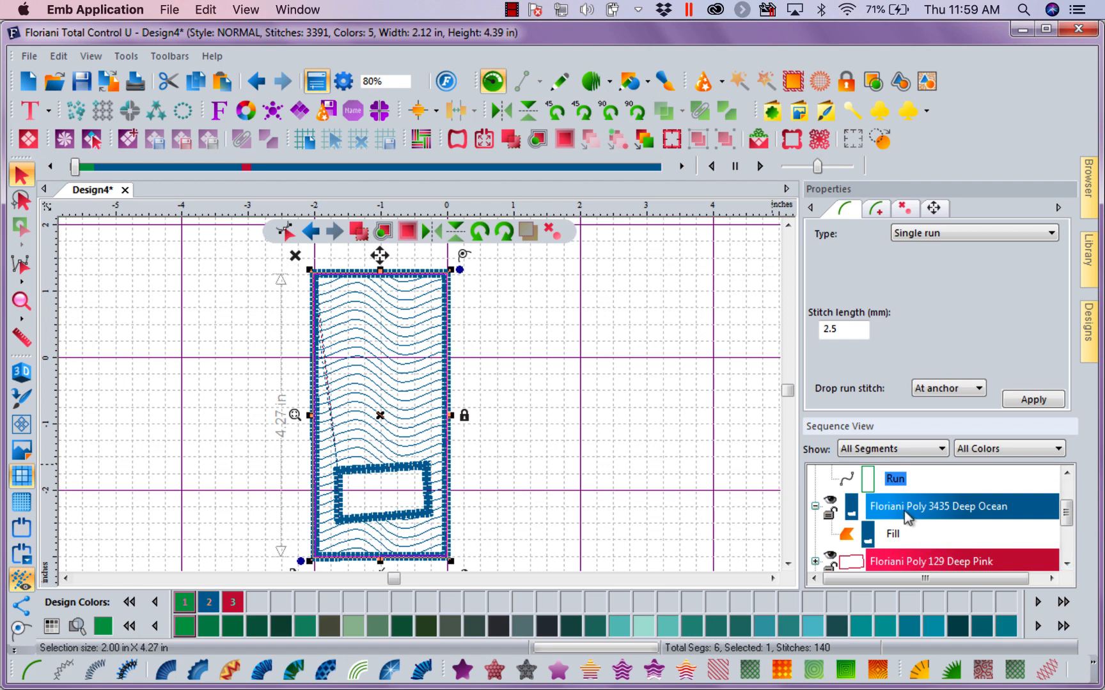
# Step: Simulate the sewing of the whole design to examine the order of the placement, wave fill, tack-down and satin stitches
pyautogui.click(77, 169)
pyautogui.moveTo(77, 170)
pyautogui.mouseDown()
pyautogui.moveTo(441, 172)
pyautogui.moveTo(680, 154)
pyautogui.mouseUp()
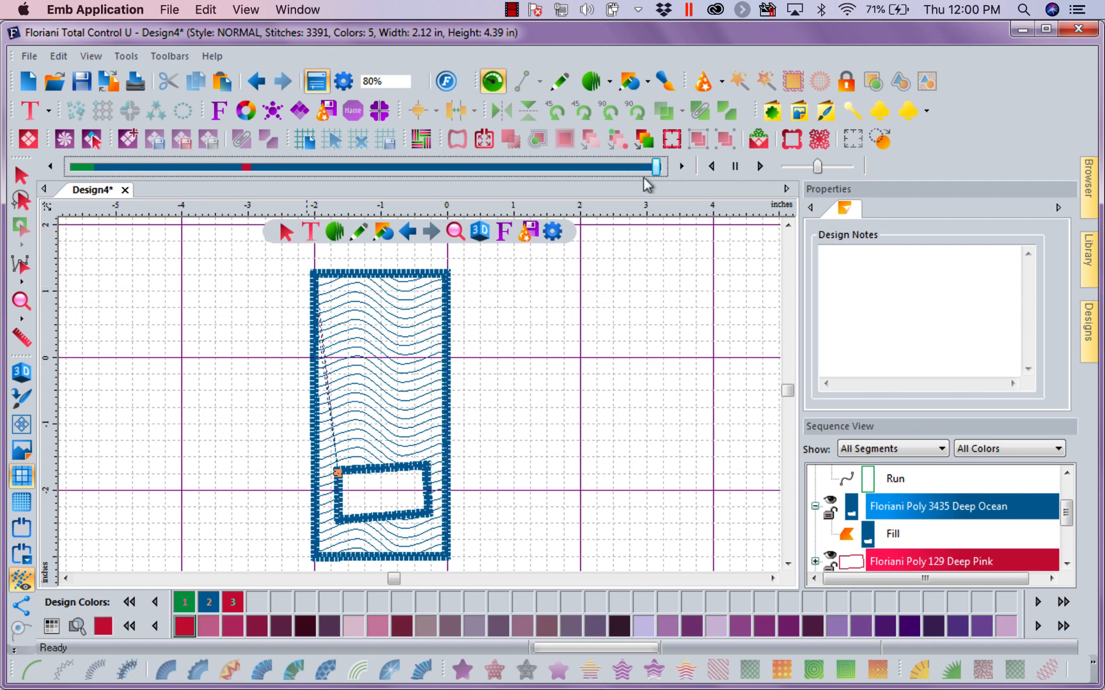
pyautogui.moveTo(656, 166)
pyautogui.mouseDown()
pyautogui.moveTo(29, 163)
pyautogui.moveTo(76, 167)
pyautogui.mouseUp()
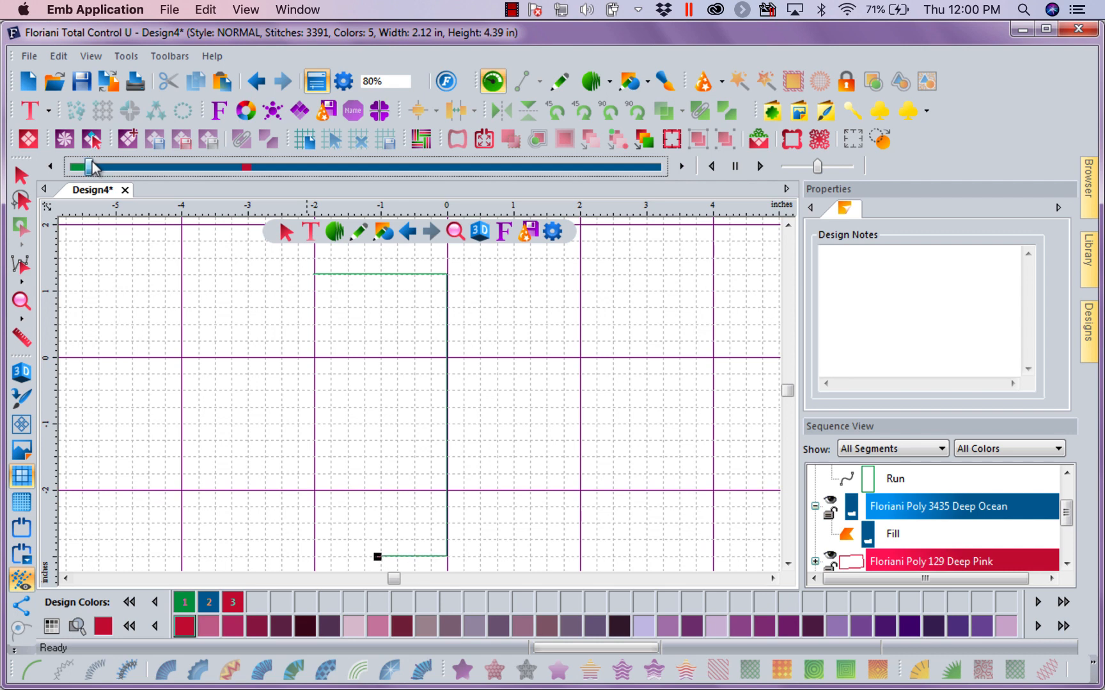
pyautogui.moveTo(95, 168); pyautogui.dragTo(328, 182)
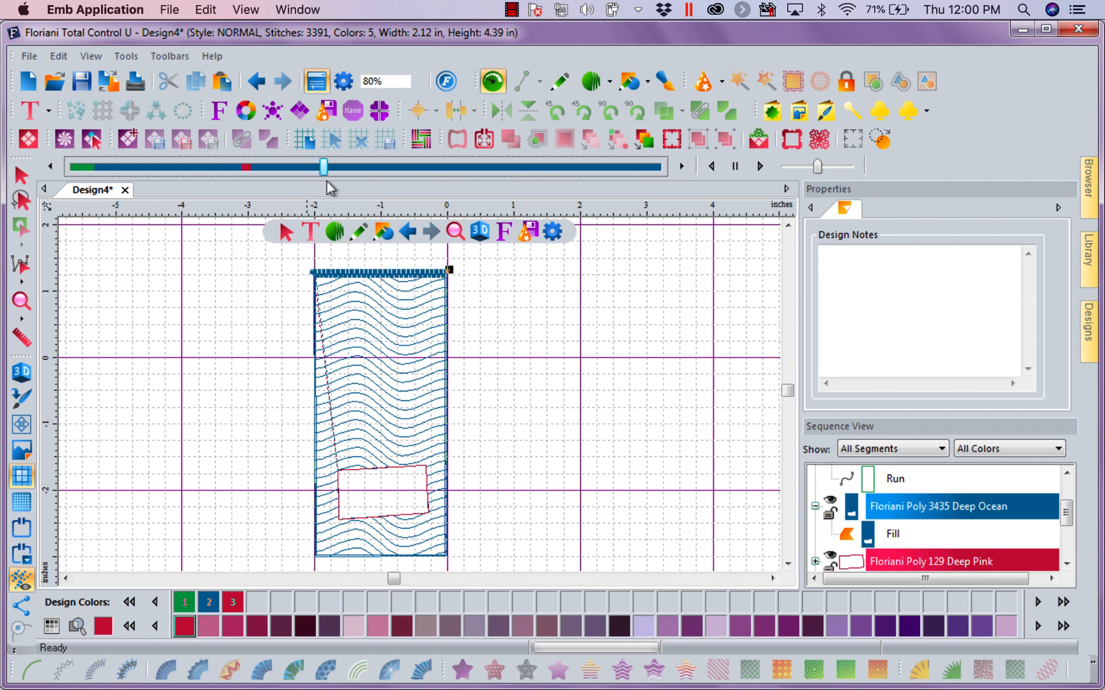
pyautogui.moveTo(330, 183)
pyautogui.mouseDown()
pyautogui.moveTo(371, 177)
pyautogui.moveTo(573, 238)
pyautogui.moveTo(590, 176)
pyautogui.moveTo(574, 206)
pyautogui.moveTo(578, 167)
pyautogui.moveTo(672, 171)
pyautogui.mouseUp()
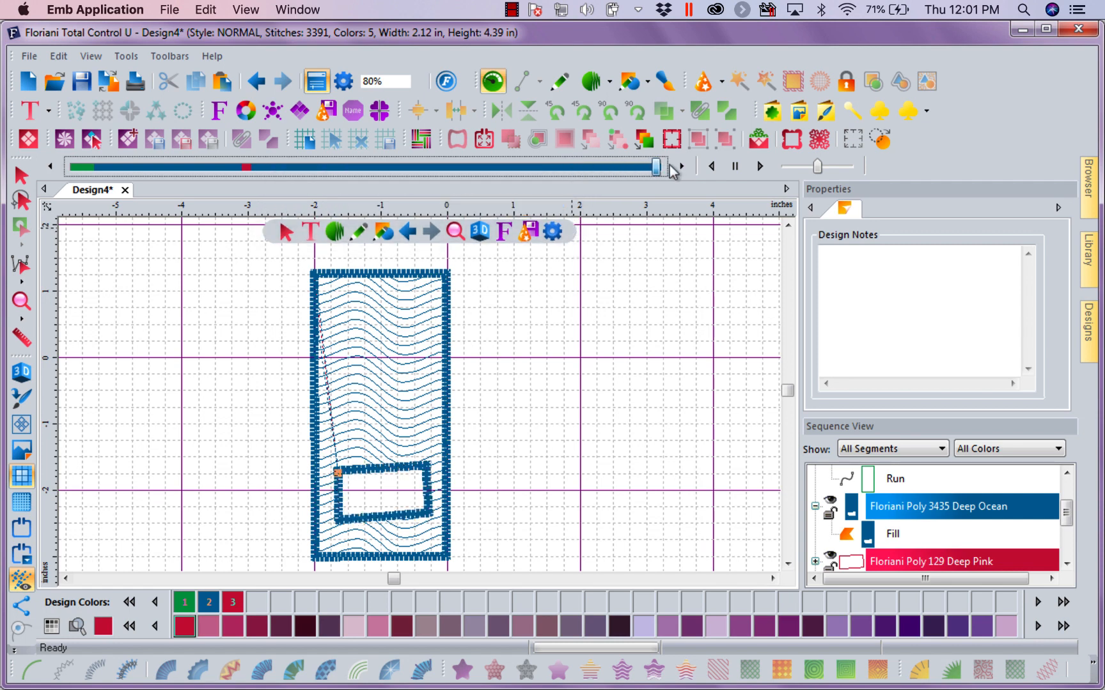
# Step: Add a lettering object beside the rectangle containing the person's first name and filter its fonts to the Block category
pyautogui.click(30, 111)
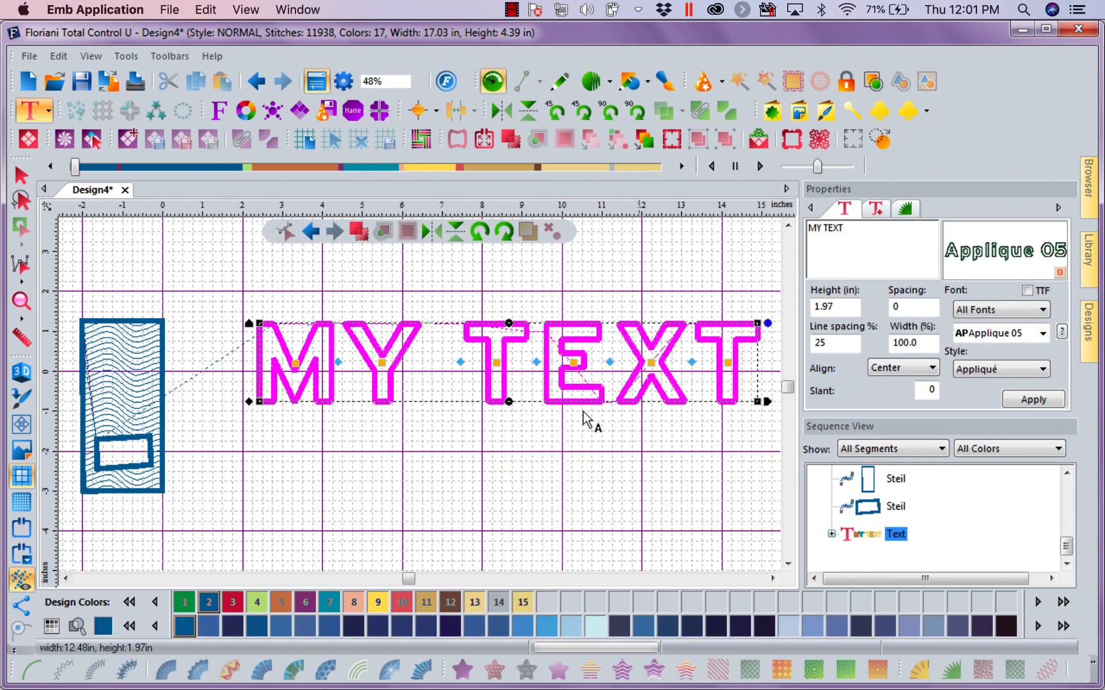
pyautogui.moveTo(862, 235); pyautogui.dragTo(392, 288)
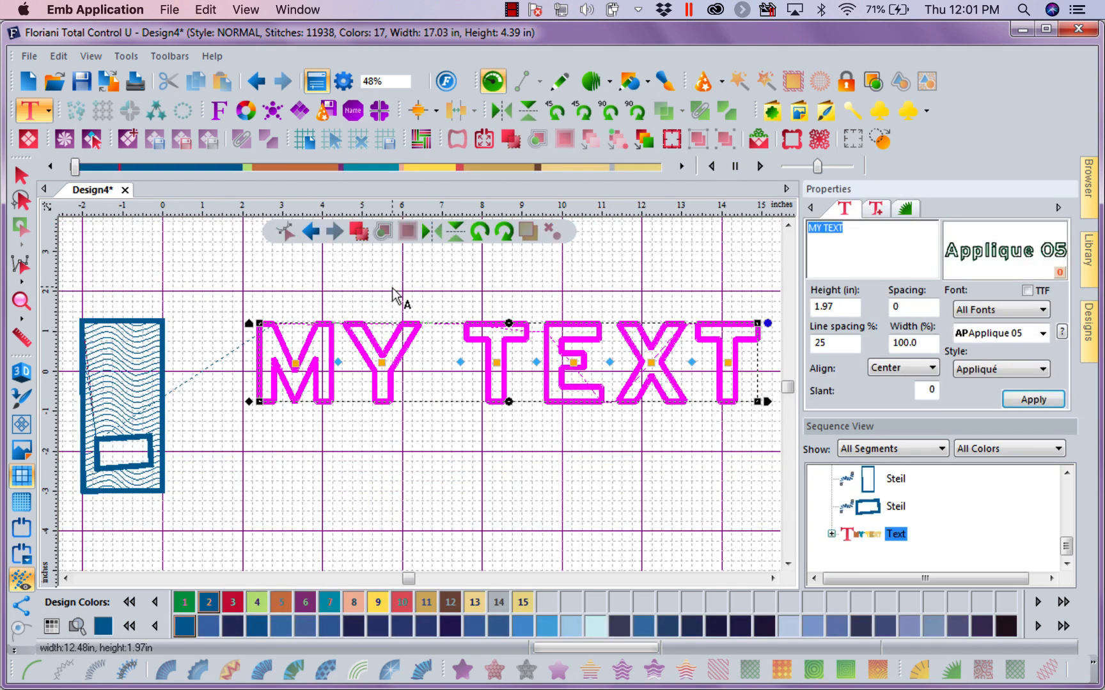
pyautogui.write('Kathi')
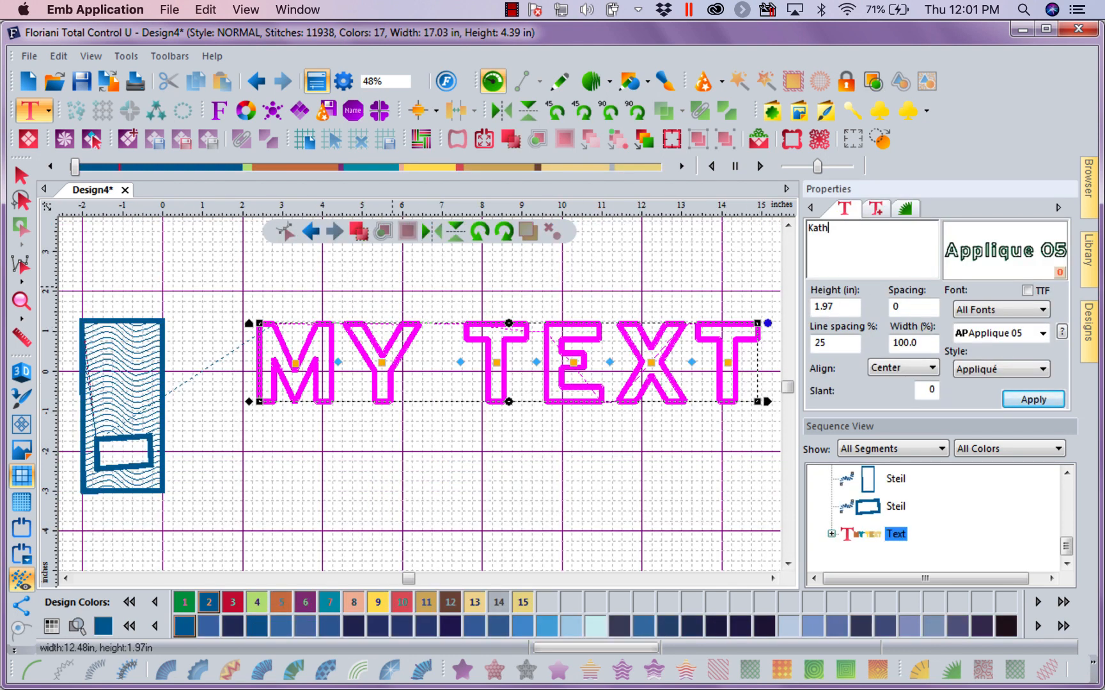
pyautogui.click(1043, 310)
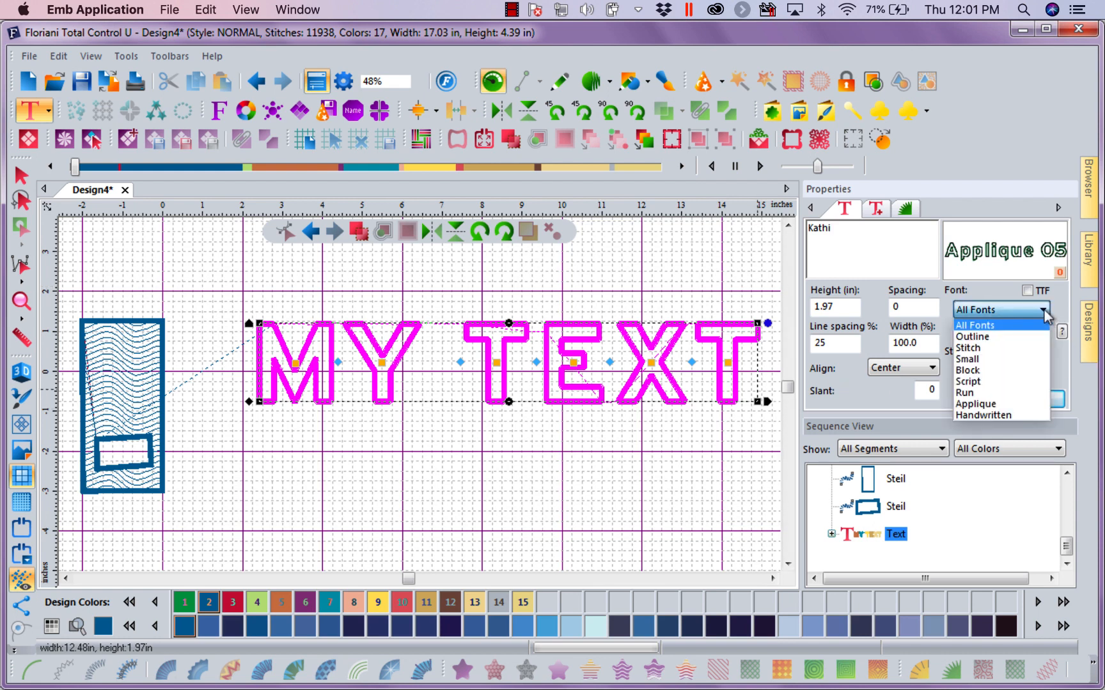
pyautogui.click(982, 371)
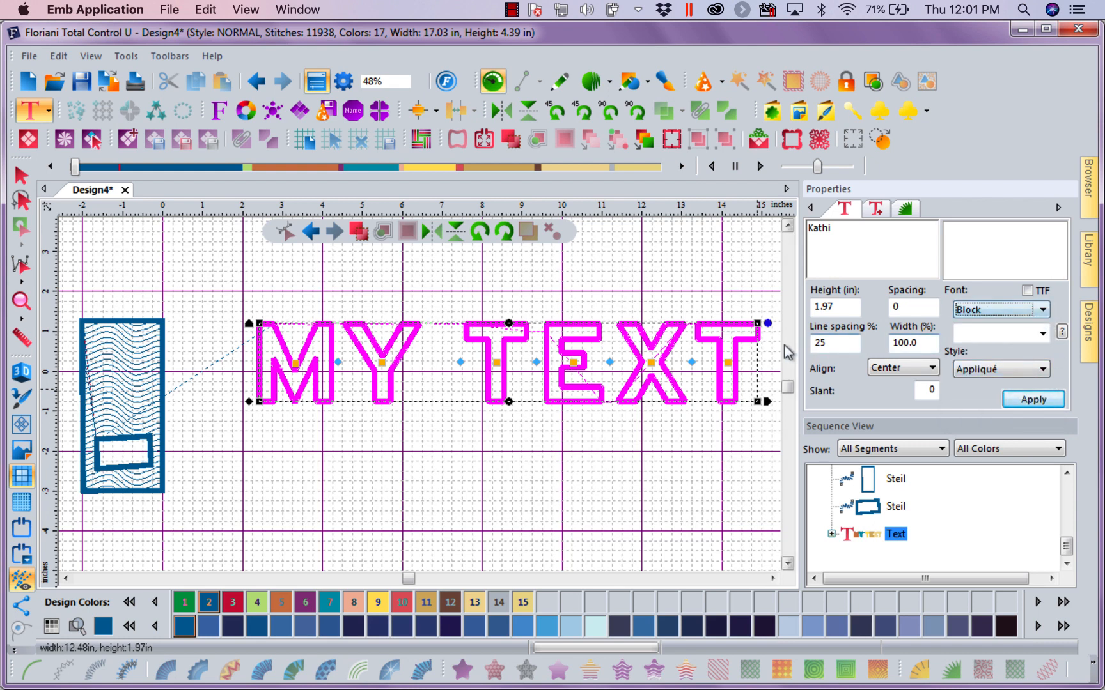
pyautogui.doubleClick(842, 308)
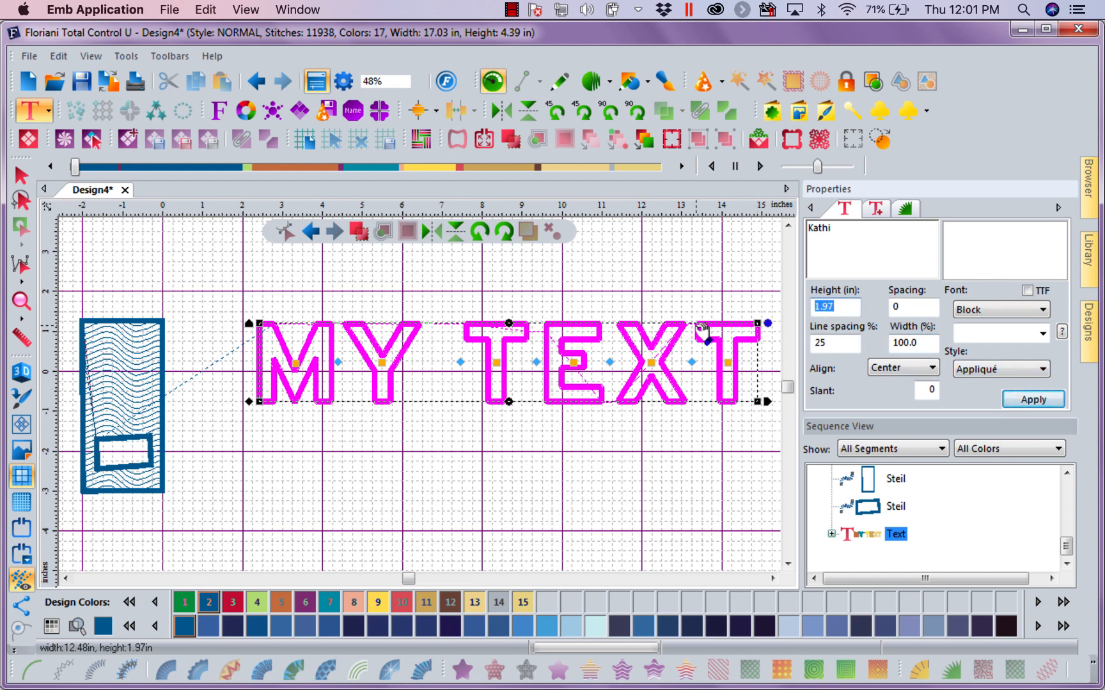
pyautogui.write('.')
pyautogui.click(1036, 400)
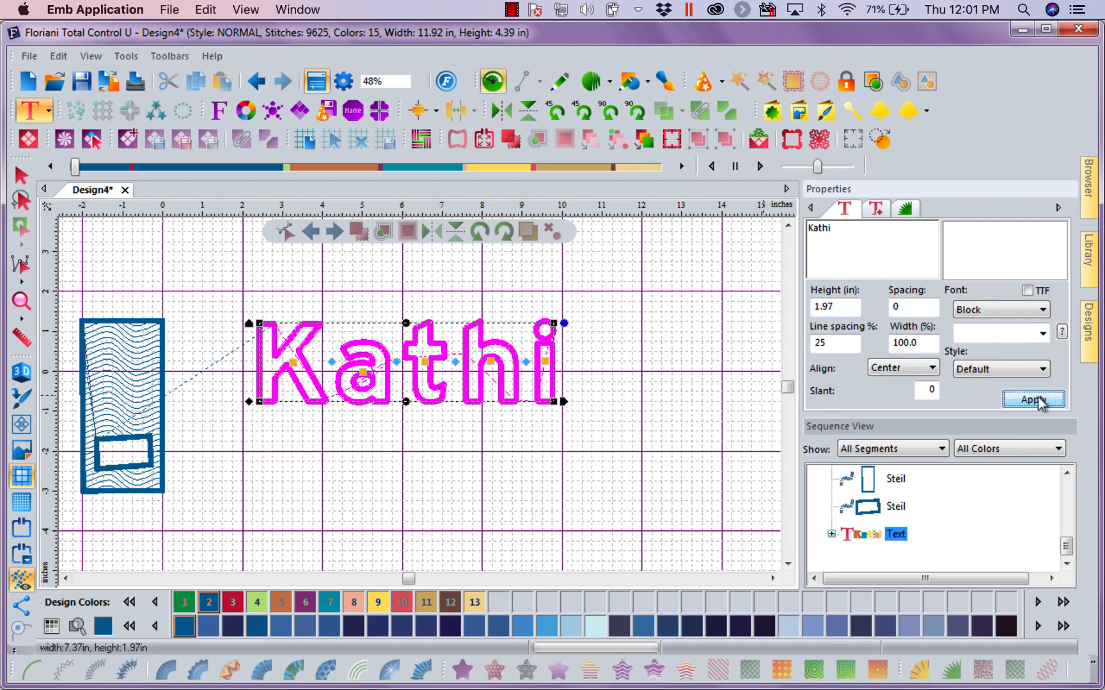
# Step: Change the lettering to the Docked block font with a height of 0.5 in
pyautogui.click(1043, 310)
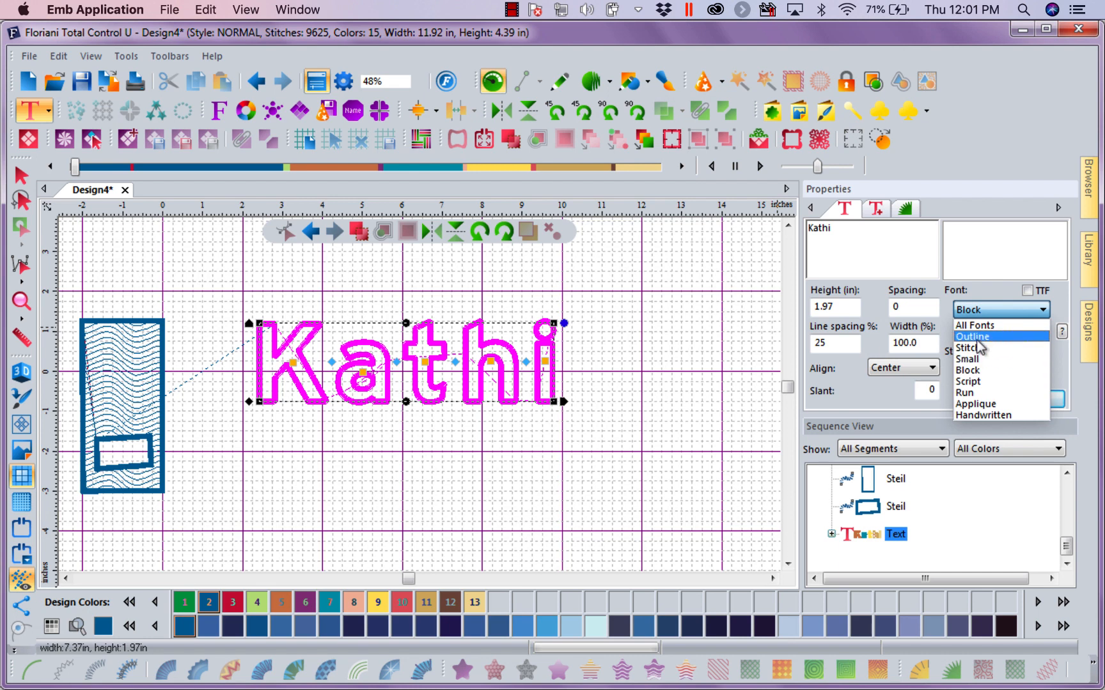
pyautogui.click(967, 370)
pyautogui.click(1043, 333)
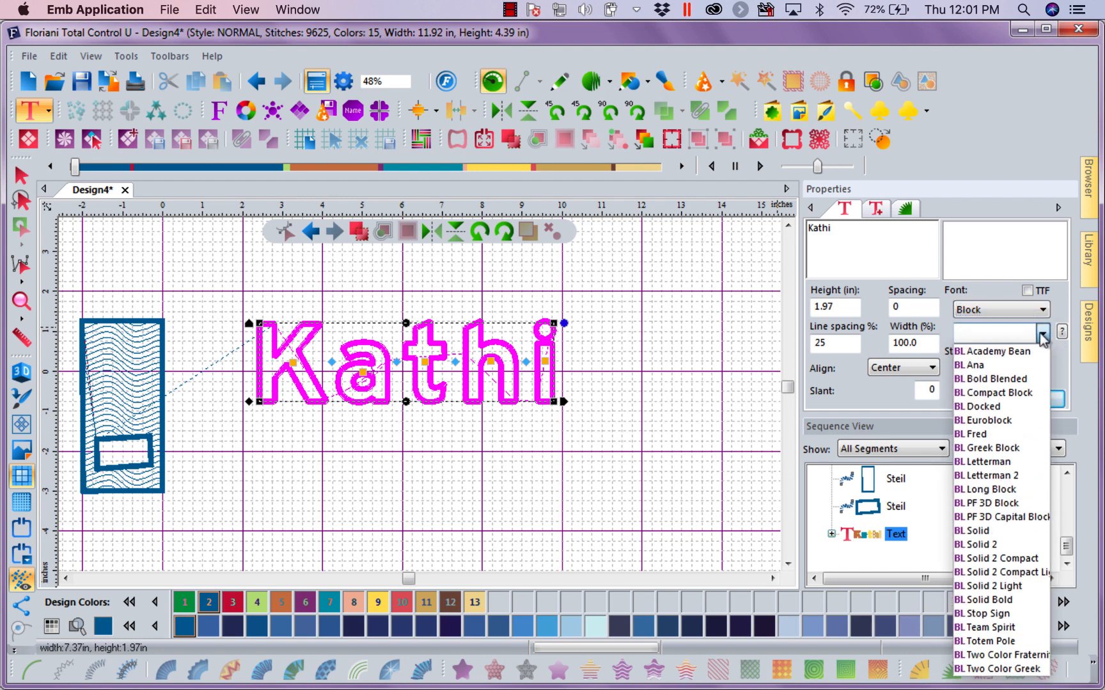
pyautogui.click(995, 407)
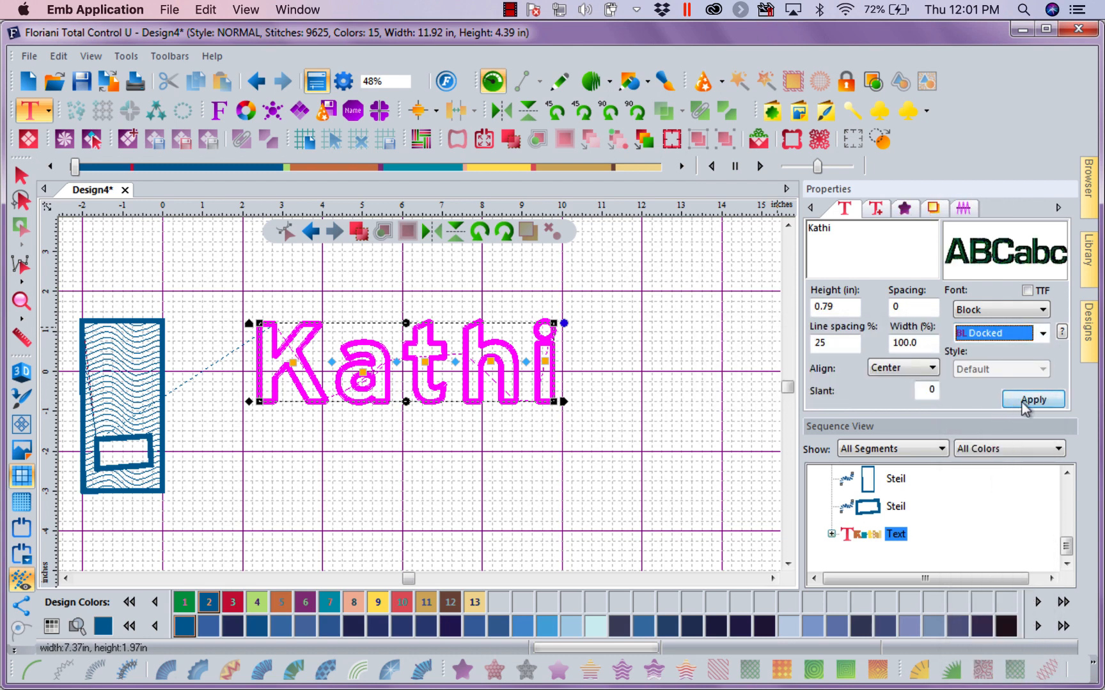
pyautogui.doubleClick(833, 312)
pyautogui.write('.5')
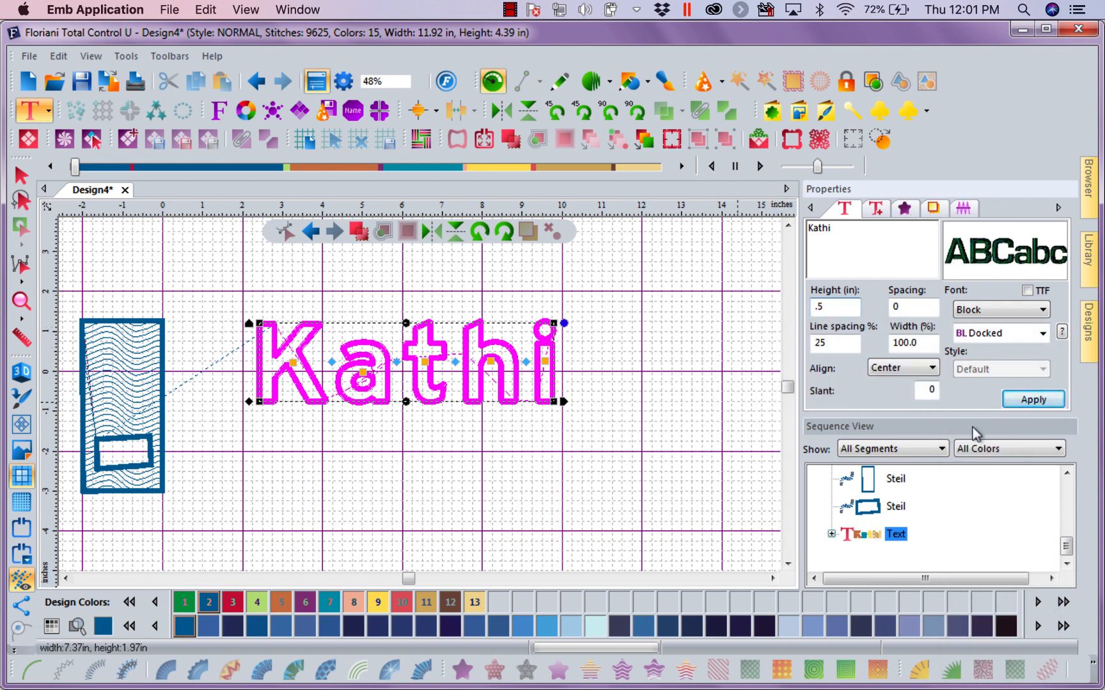
pyautogui.click(1034, 400)
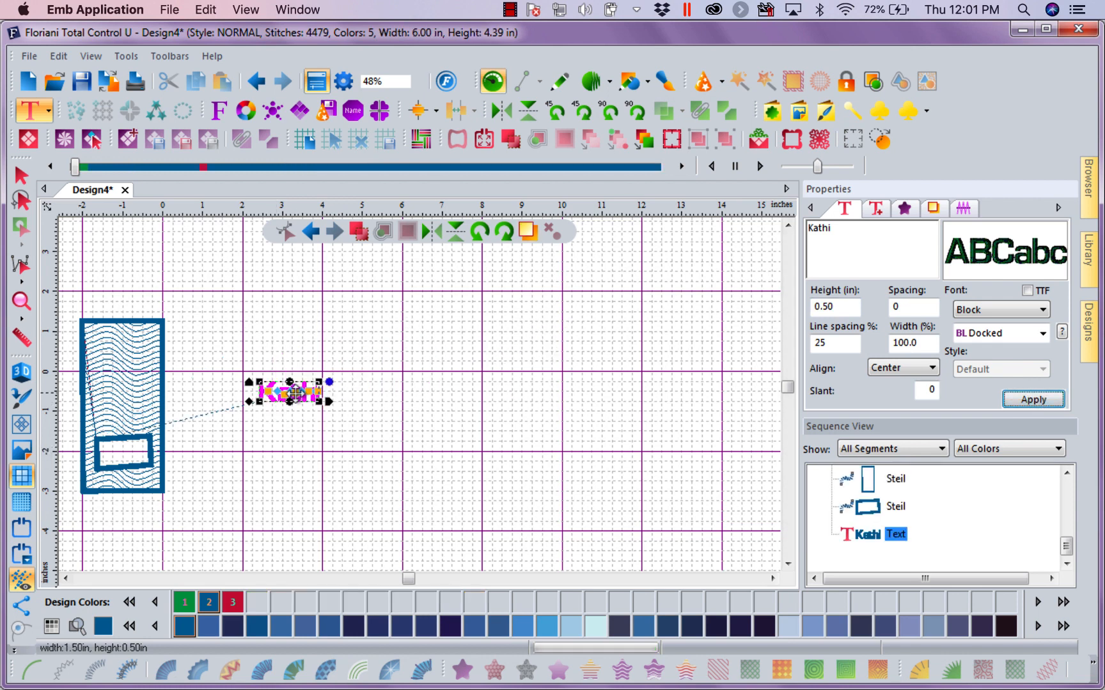
# Step: Place the name lettering inside the rectangle's hole and scale it down to about 1.30 × 0.49 in
pyautogui.moveTo(295, 394)
pyautogui.mouseDown()
pyautogui.moveTo(126, 451)
pyautogui.moveTo(299, 396)
pyautogui.mouseUp()
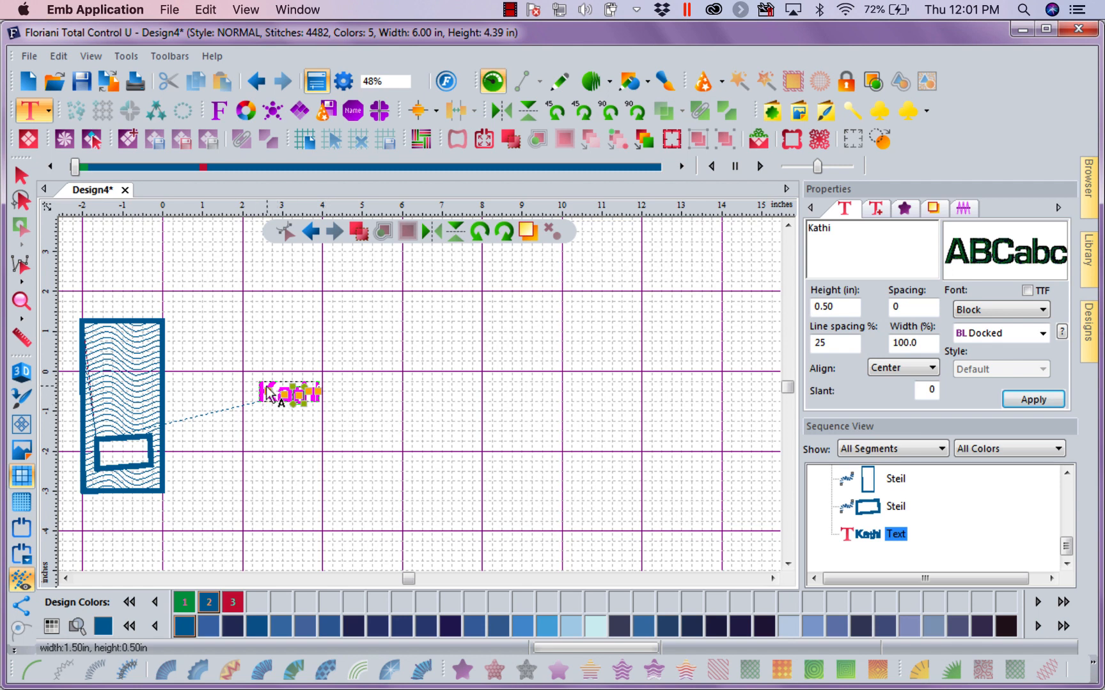
pyautogui.click(21, 175)
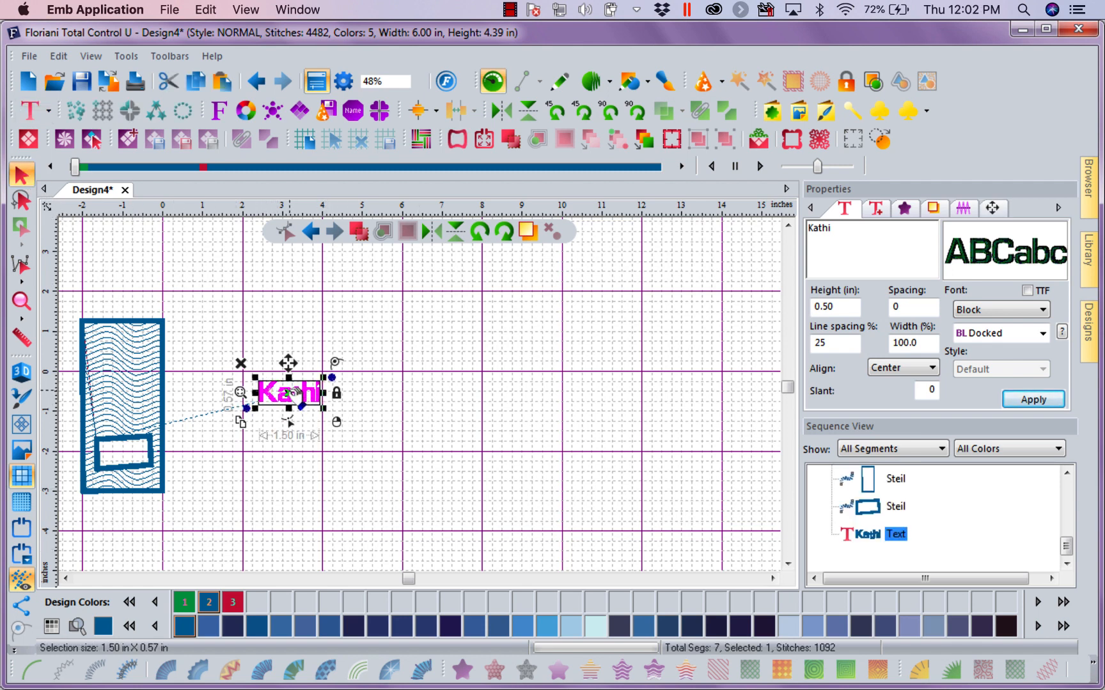
pyautogui.moveTo(291, 396)
pyautogui.mouseDown()
pyautogui.moveTo(120, 453)
pyautogui.moveTo(166, 481)
pyautogui.mouseUp()
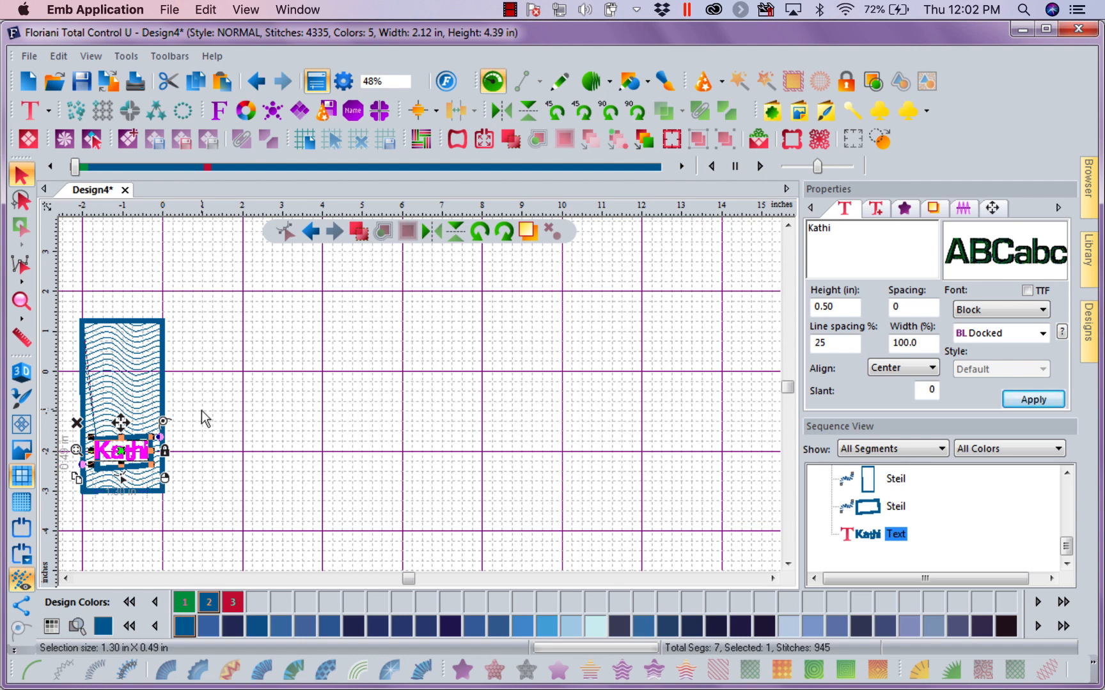
pyautogui.click(66, 578)
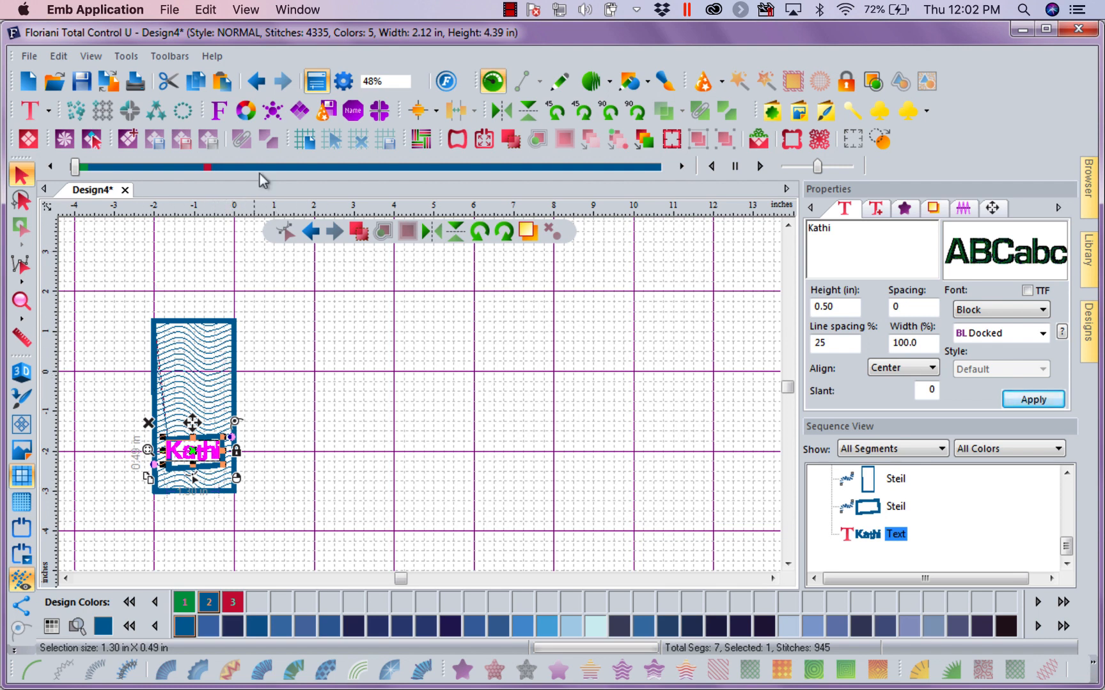
# Step: Undo the name lettering's scaling and its placement in the hole, and delete the lettering
pyautogui.click(256, 81)
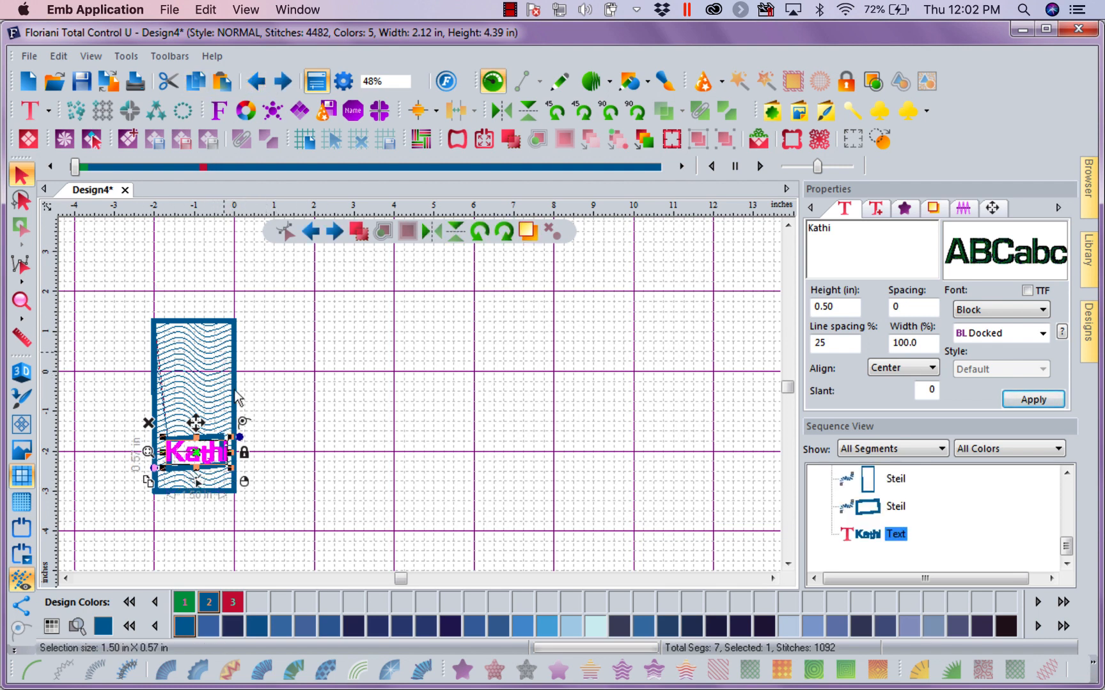
pyautogui.click(256, 82)
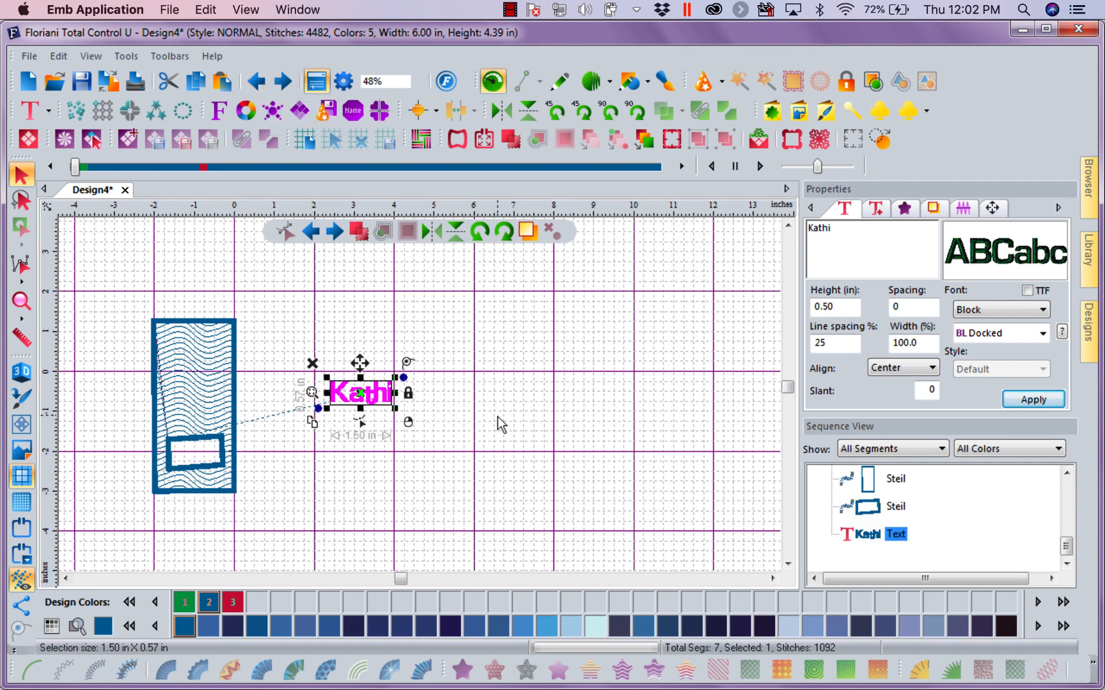
pyautogui.press('Delete')
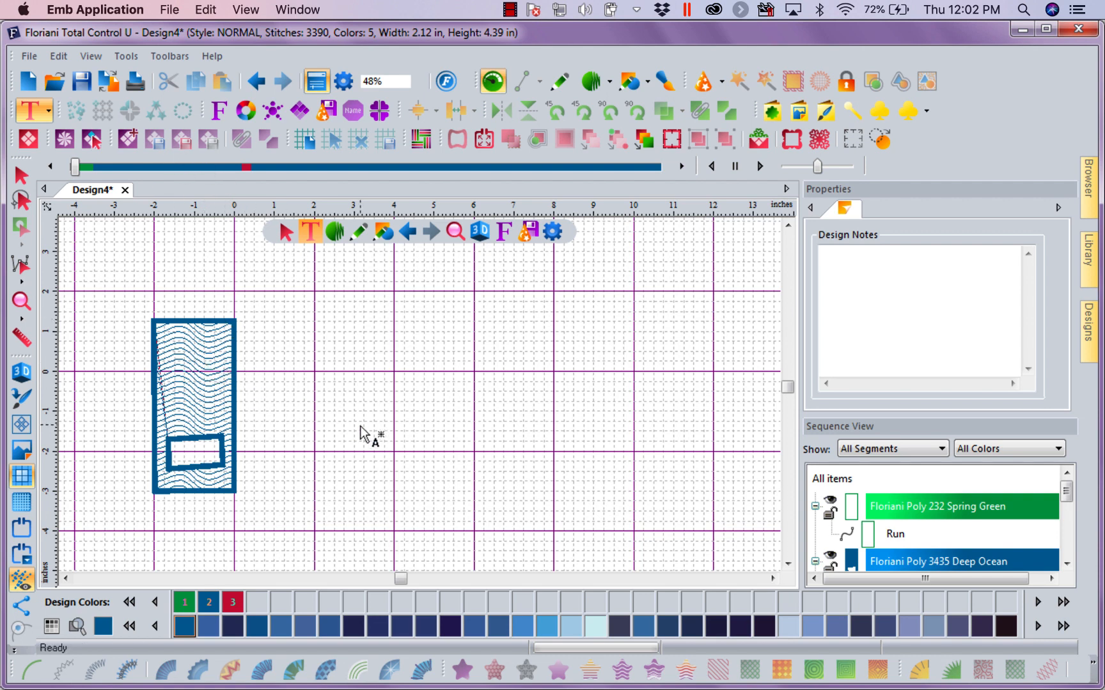
# Step: Undo the edits back past the name lettering and the Spring Green placement line, to the wave-filled appliqué rectangle
pyautogui.click(259, 81)
pyautogui.click(260, 81)
pyautogui.click(260, 81)
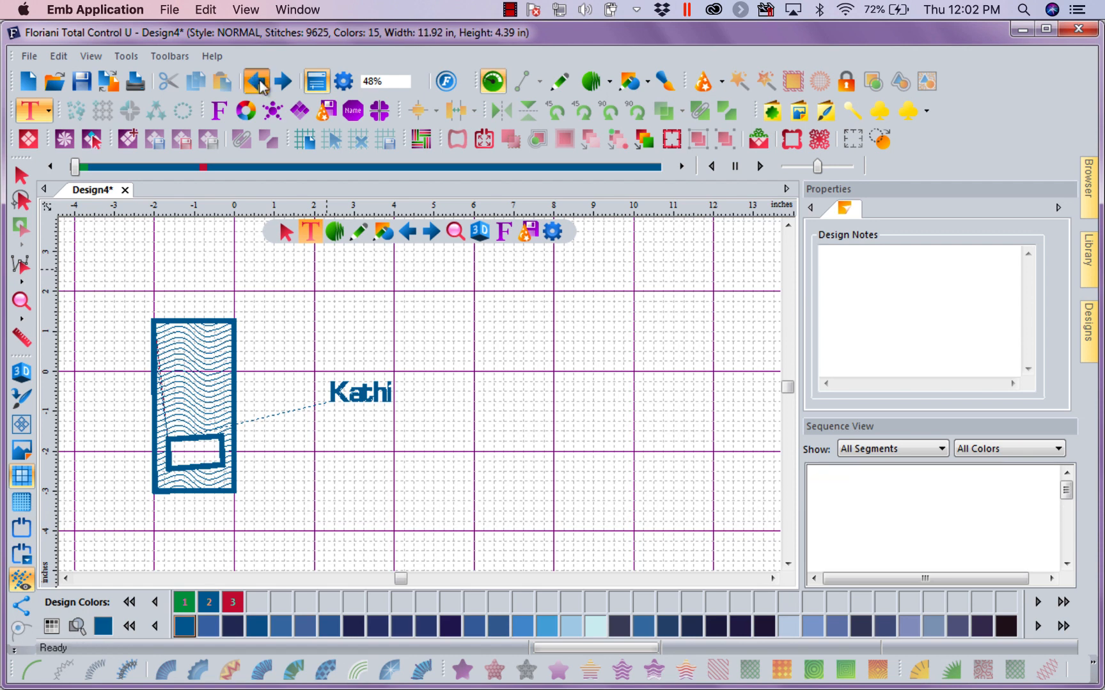
pyautogui.click(259, 82)
pyautogui.click(260, 82)
pyautogui.click(259, 81)
pyautogui.click(260, 81)
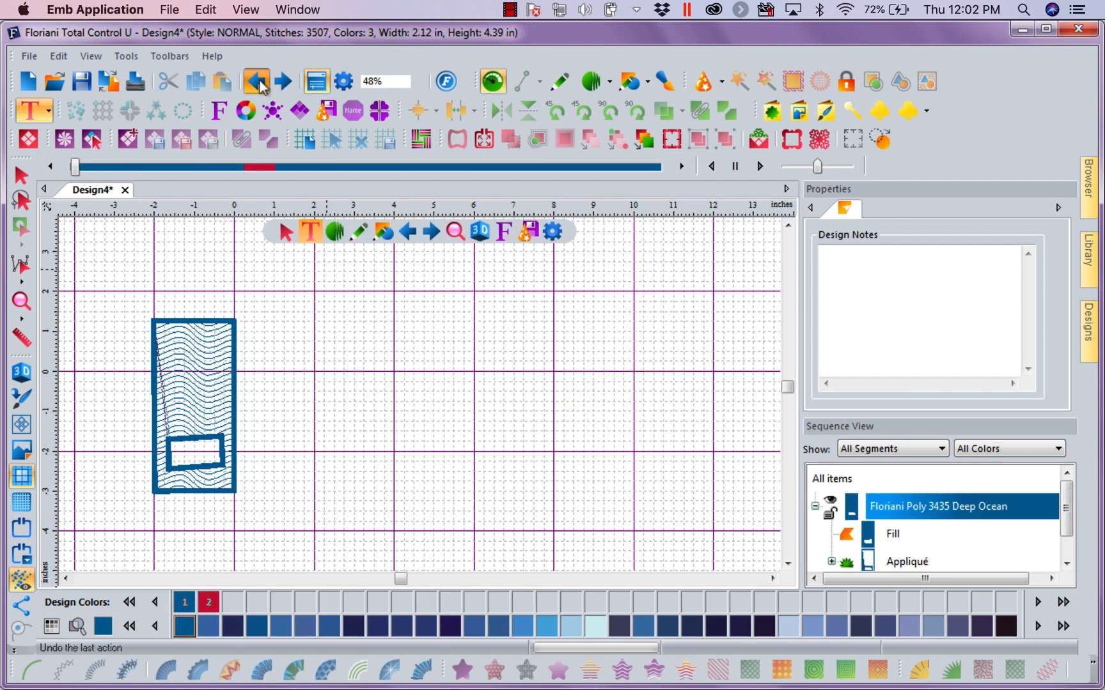
# Step: Undo the appliqué borders, the wave fill and the solid rectangle with its hole until the canvas is empty
pyautogui.click(260, 81)
pyautogui.click(259, 81)
pyautogui.click(260, 81)
pyautogui.click(260, 81)
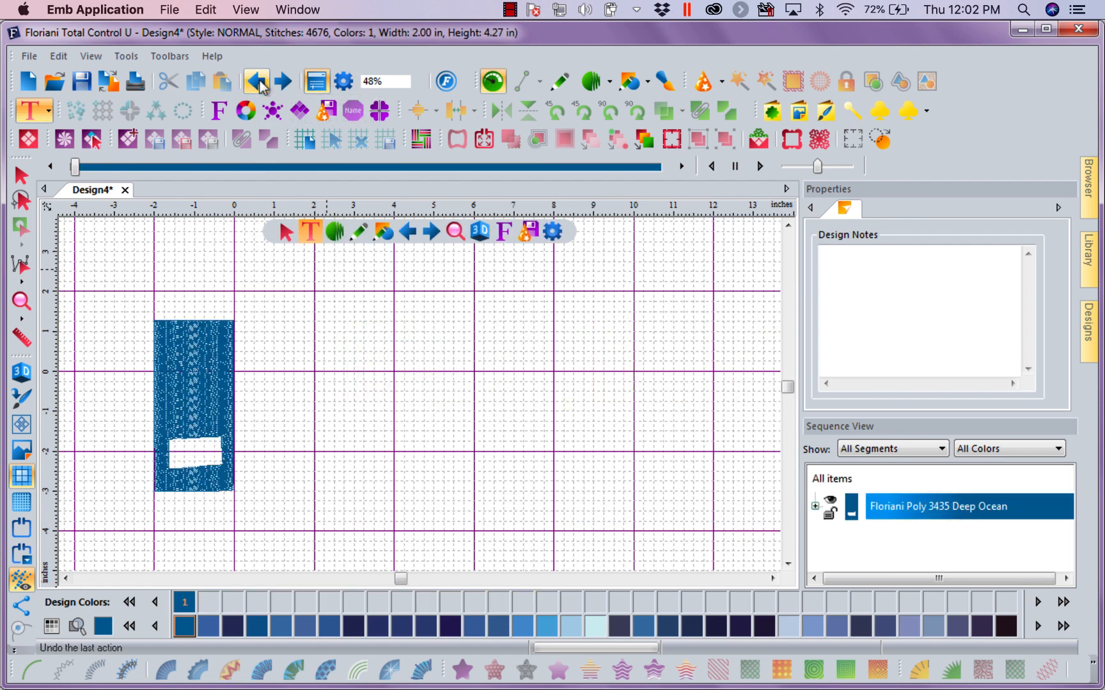
pyautogui.click(260, 82)
pyautogui.click(260, 81)
pyautogui.click(259, 81)
pyautogui.click(260, 82)
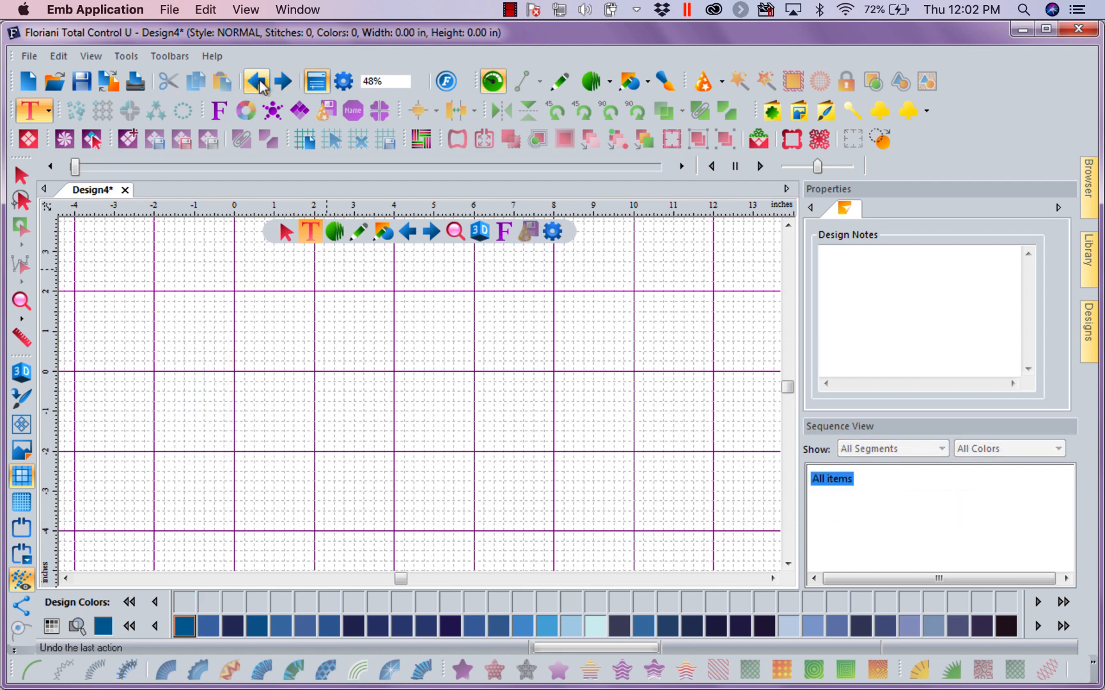
# Step: Continue undoing into the earlier rectangle's history, back past its wave fill and Neon Pink hole outline, to the solid fill with a hole
pyautogui.click(259, 81)
pyautogui.click(260, 81)
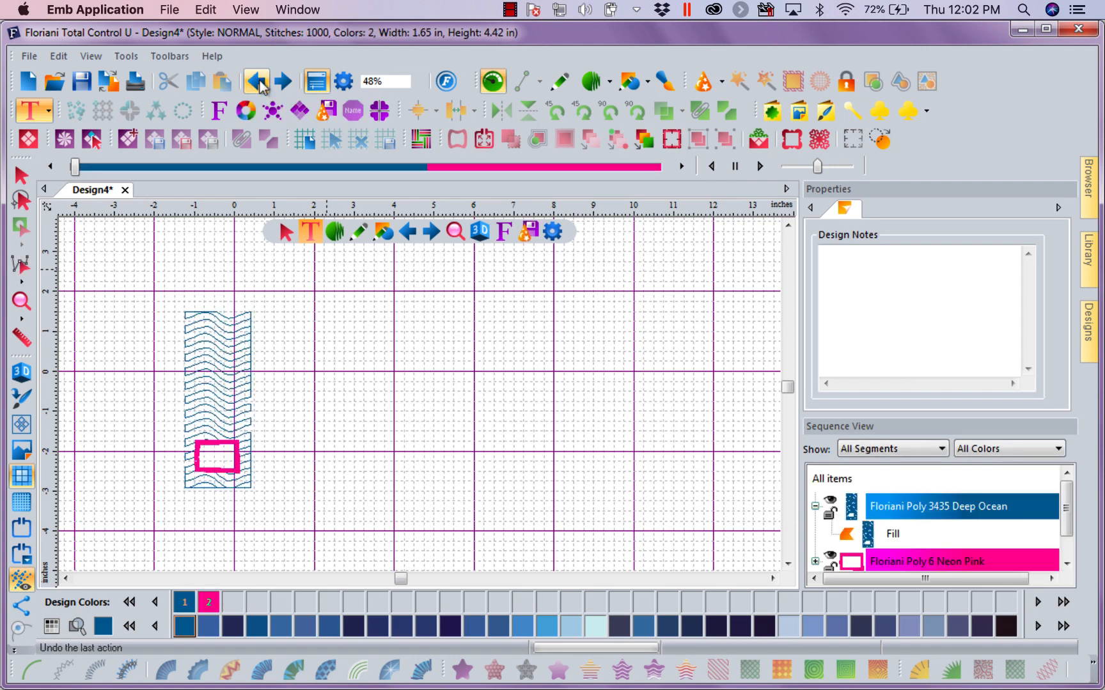
pyautogui.click(259, 81)
pyautogui.click(260, 82)
pyautogui.click(260, 81)
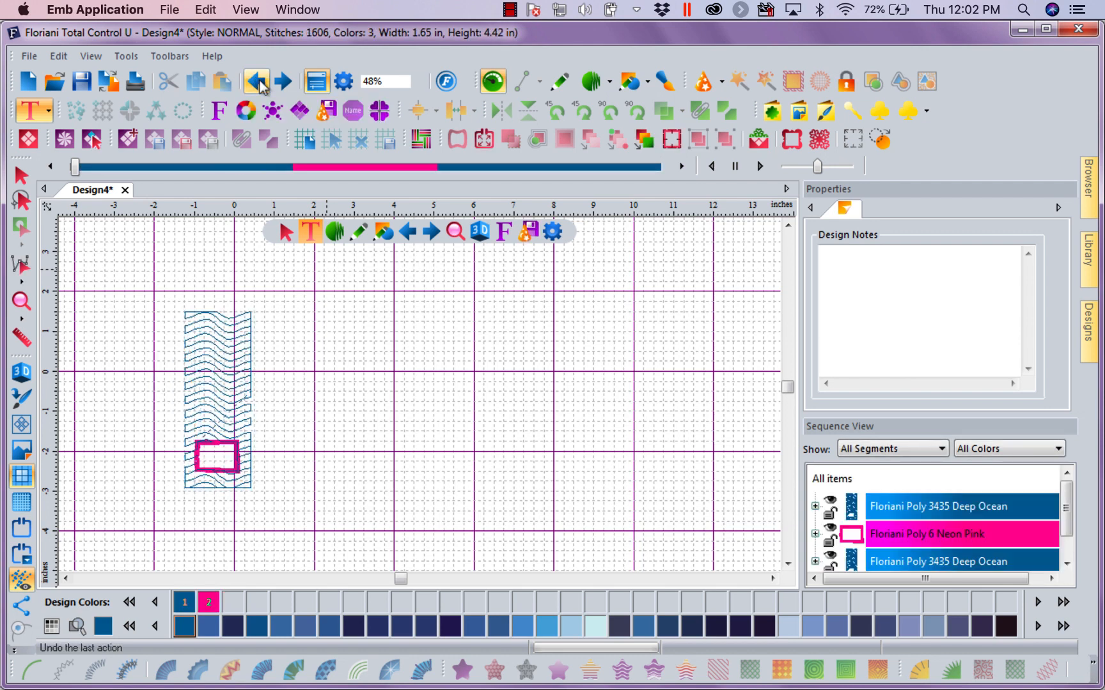
pyautogui.click(259, 81)
pyautogui.click(260, 81)
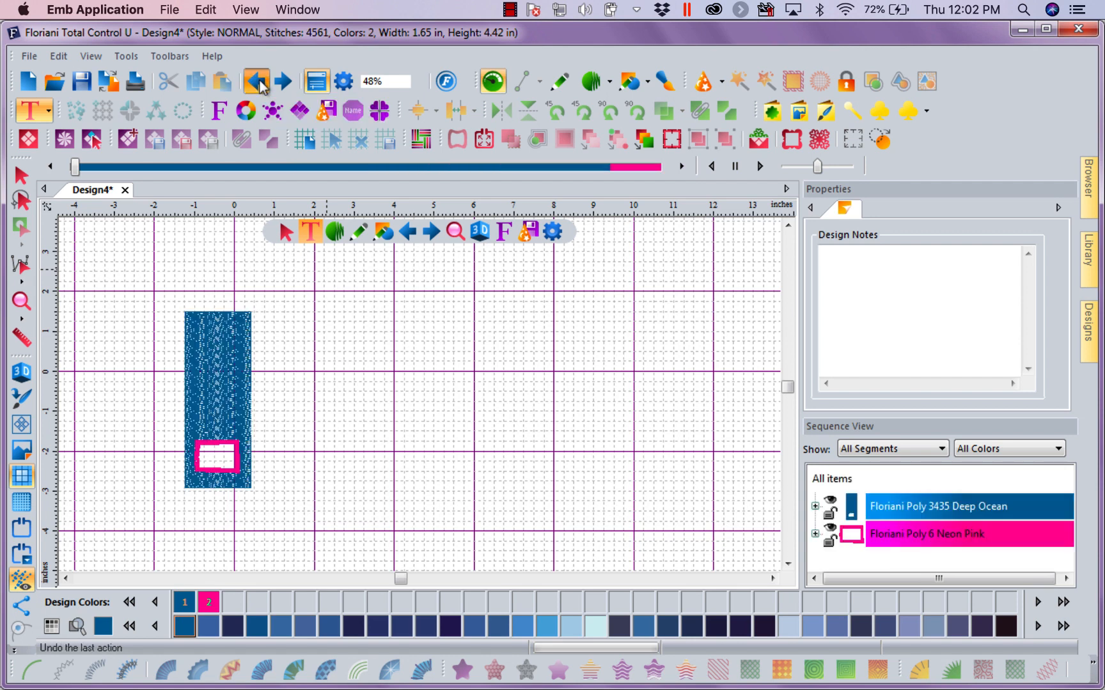
pyautogui.click(260, 82)
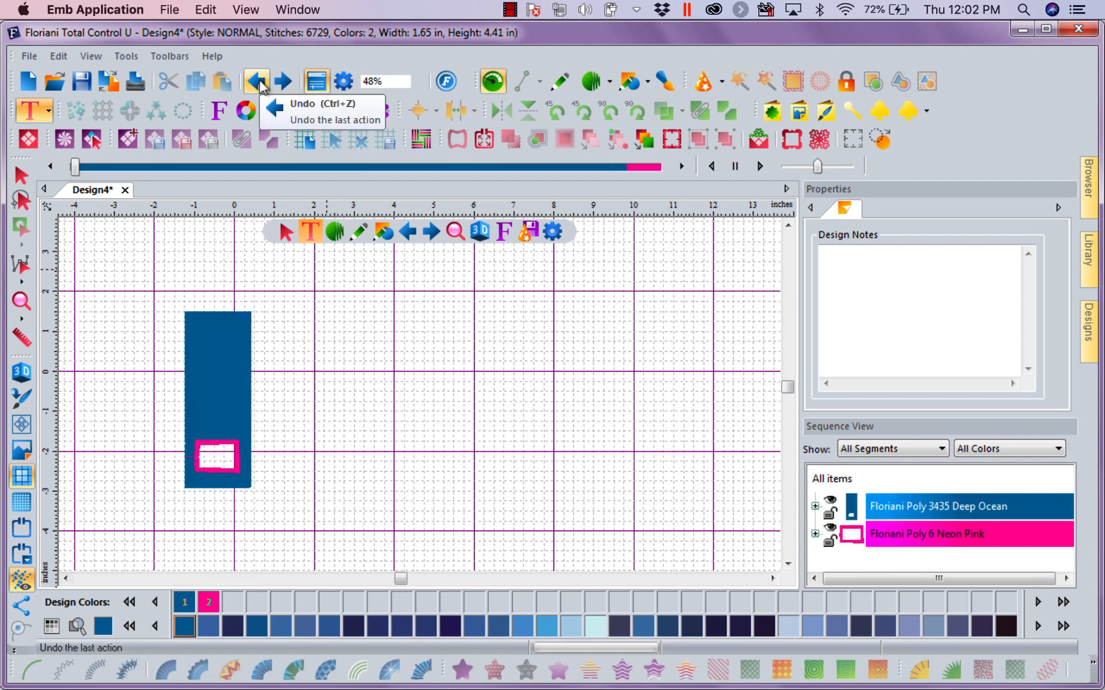
pyautogui.click(260, 81)
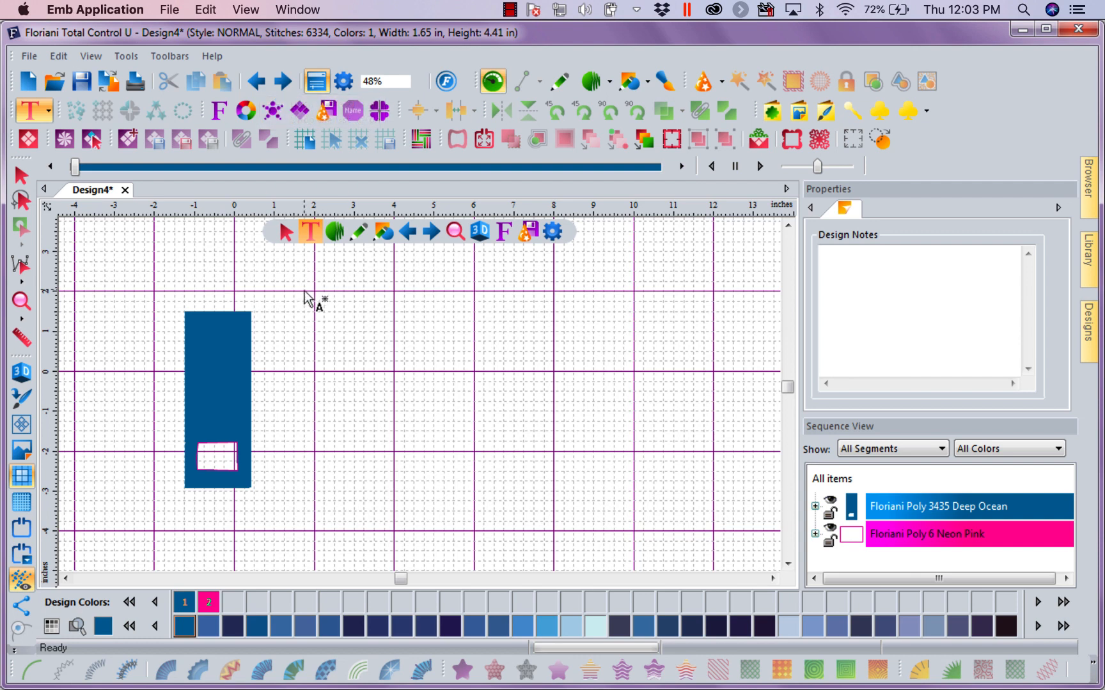
pyautogui.click(261, 66)
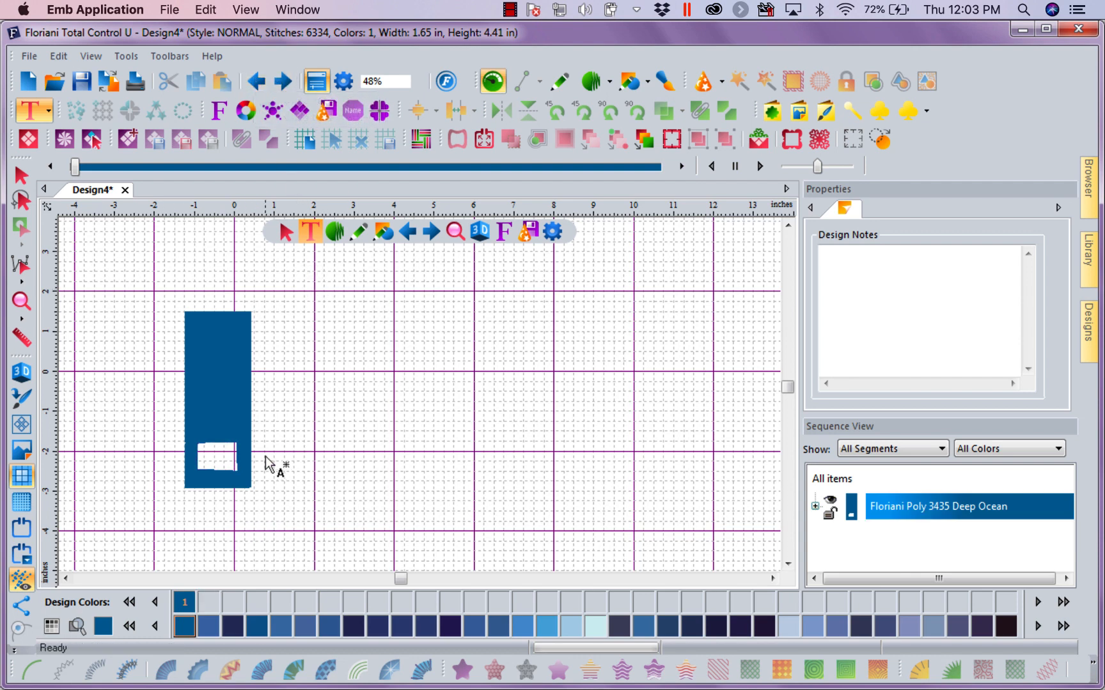
# Step: Move the solid-filled rectangle to the middle of the canvas, its left edge at about 3.5 in on the horizontal ruler
pyautogui.click(19, 175)
pyautogui.moveTo(228, 373); pyautogui.dragTo(416, 330)
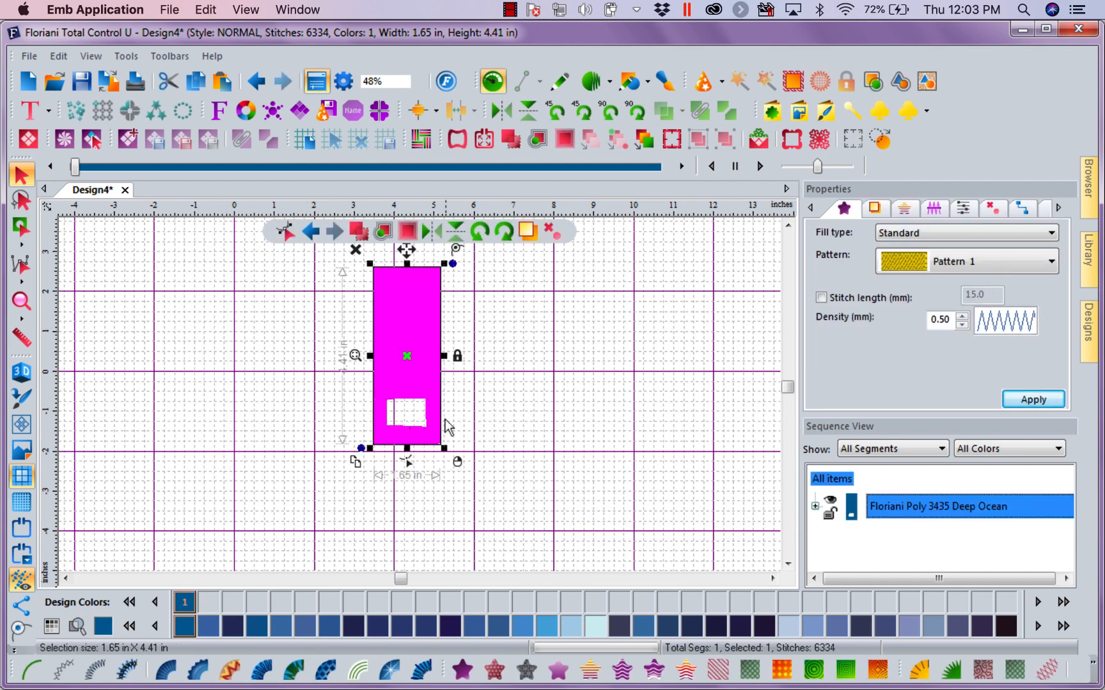
pyautogui.click(550, 413)
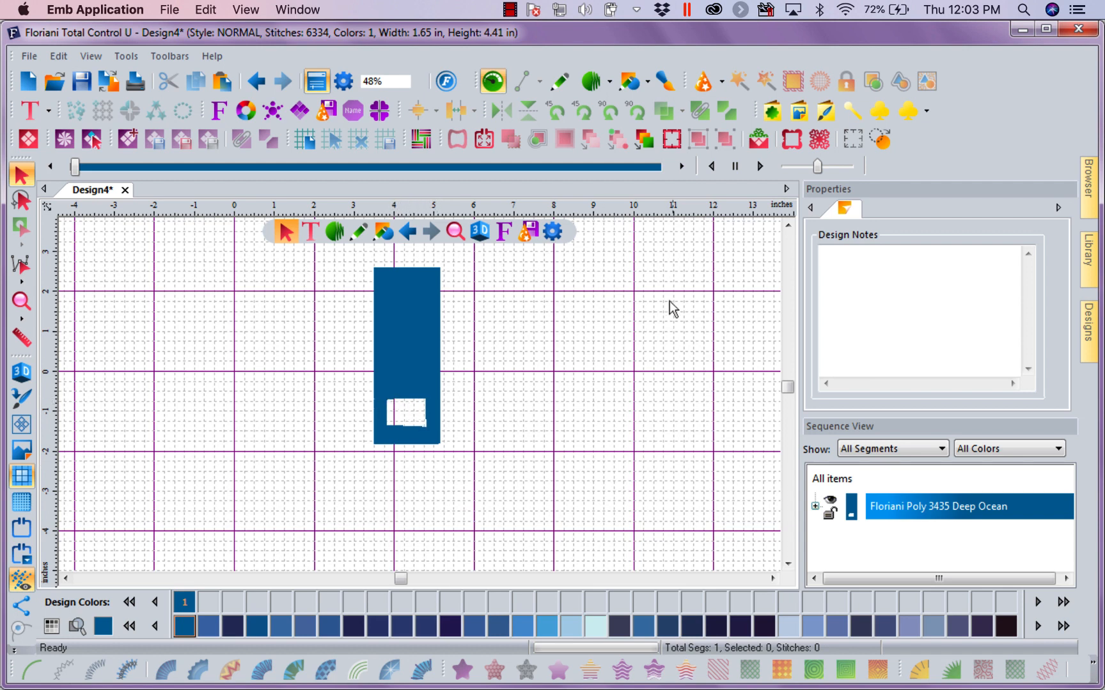
# Step: Turn off the Snap to anchors option
pyautogui.rightClick(618, 213)
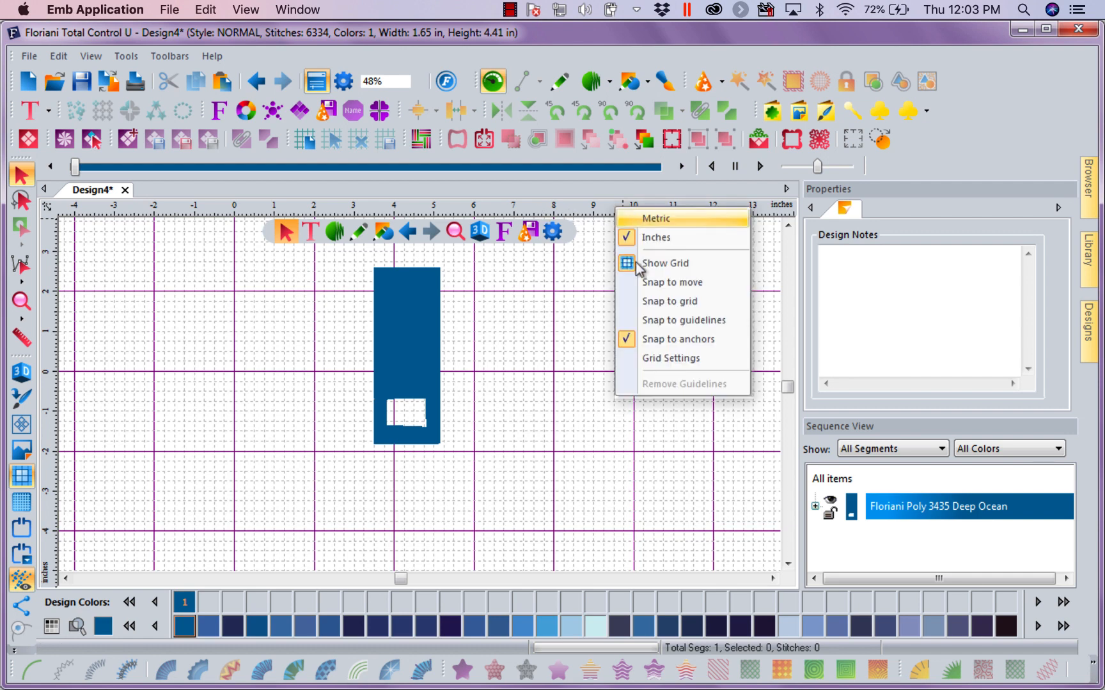
pyautogui.click(649, 344)
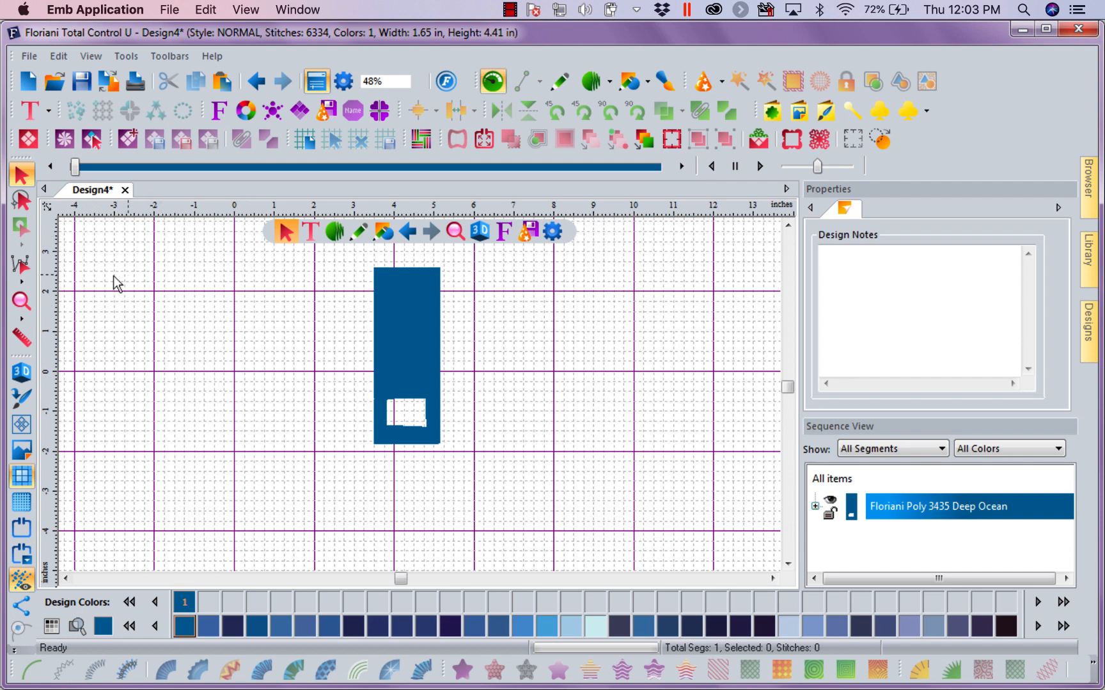
pyautogui.click(21, 300)
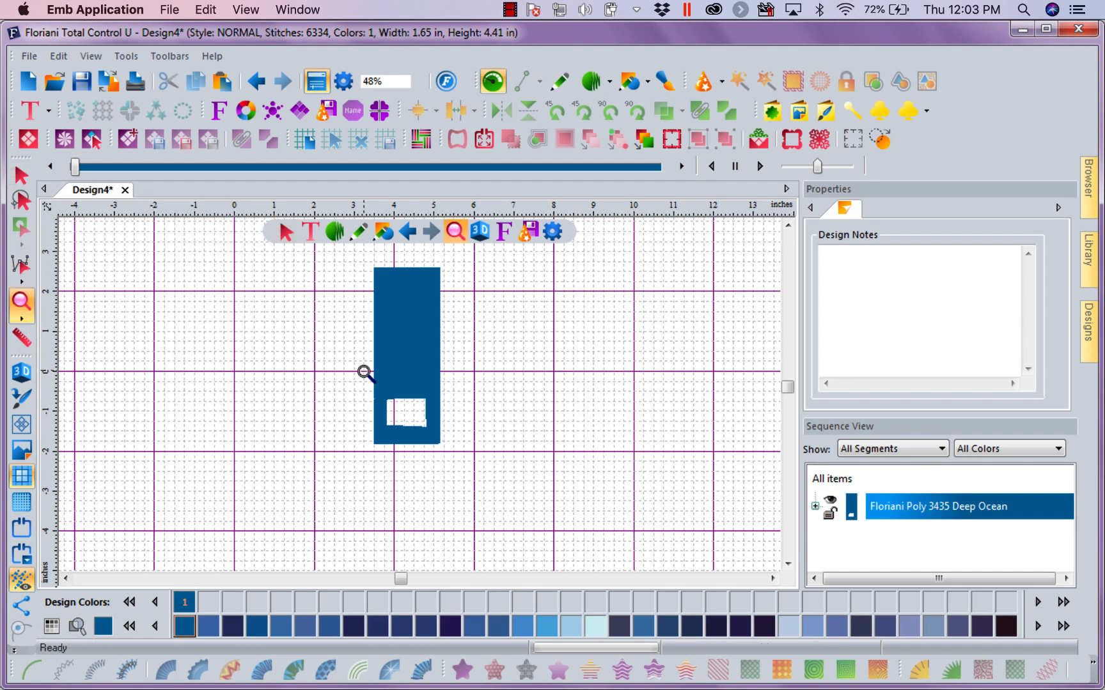
pyautogui.moveTo(375, 369); pyautogui.dragTo(462, 449)
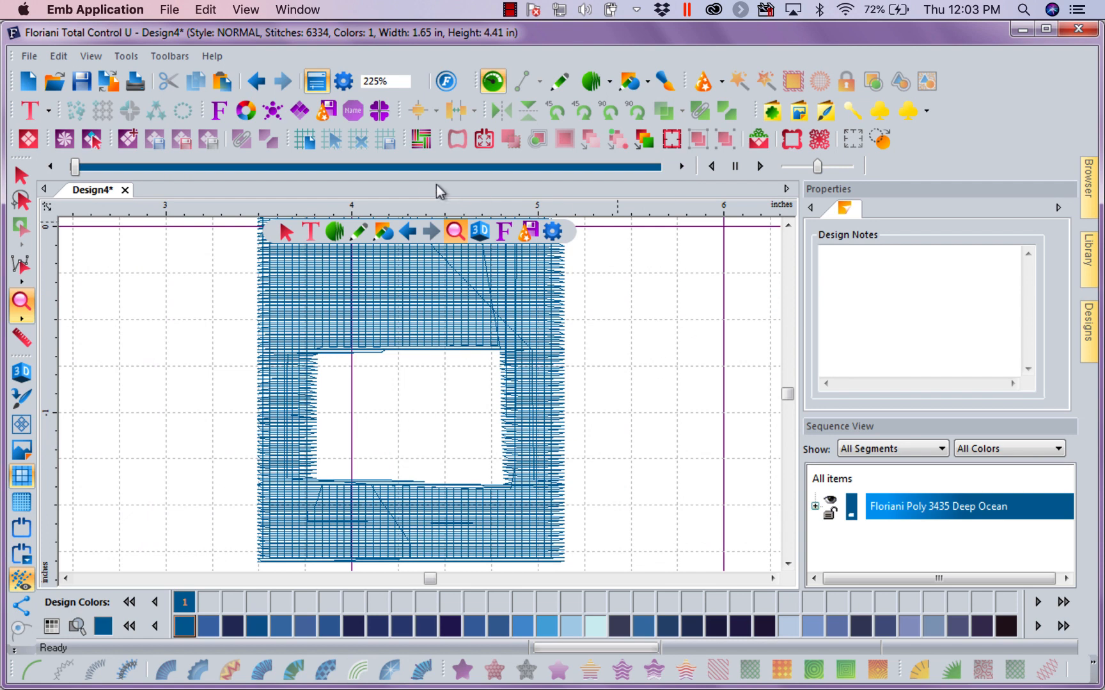
pyautogui.click(547, 86)
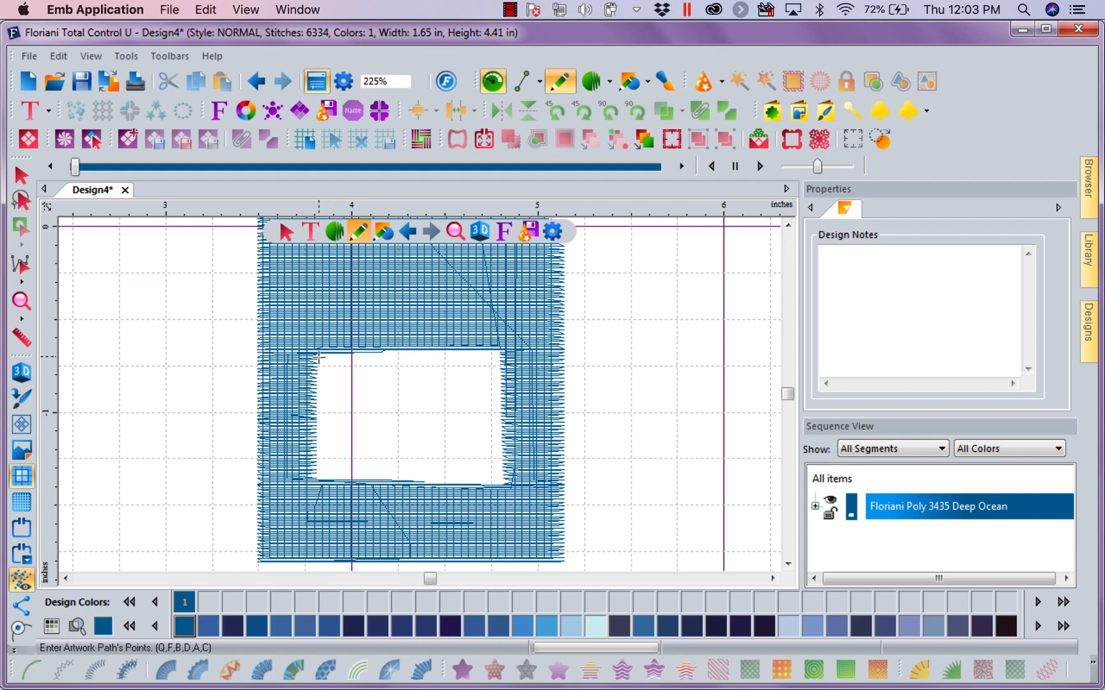
pyautogui.click(25, 274)
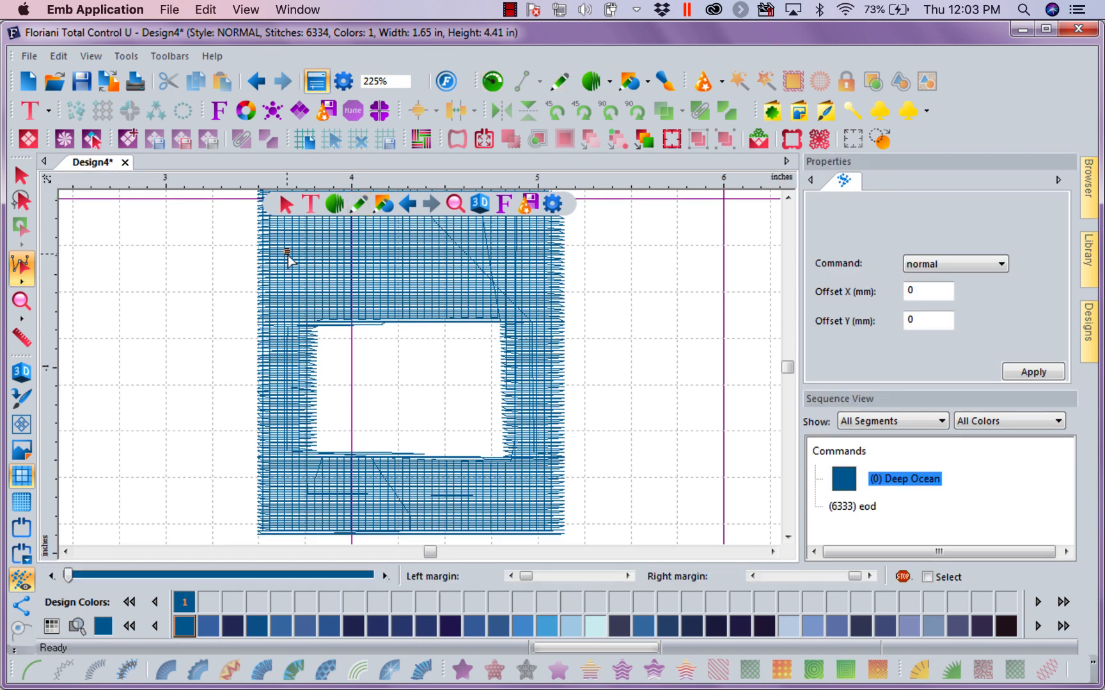
pyautogui.click(23, 282)
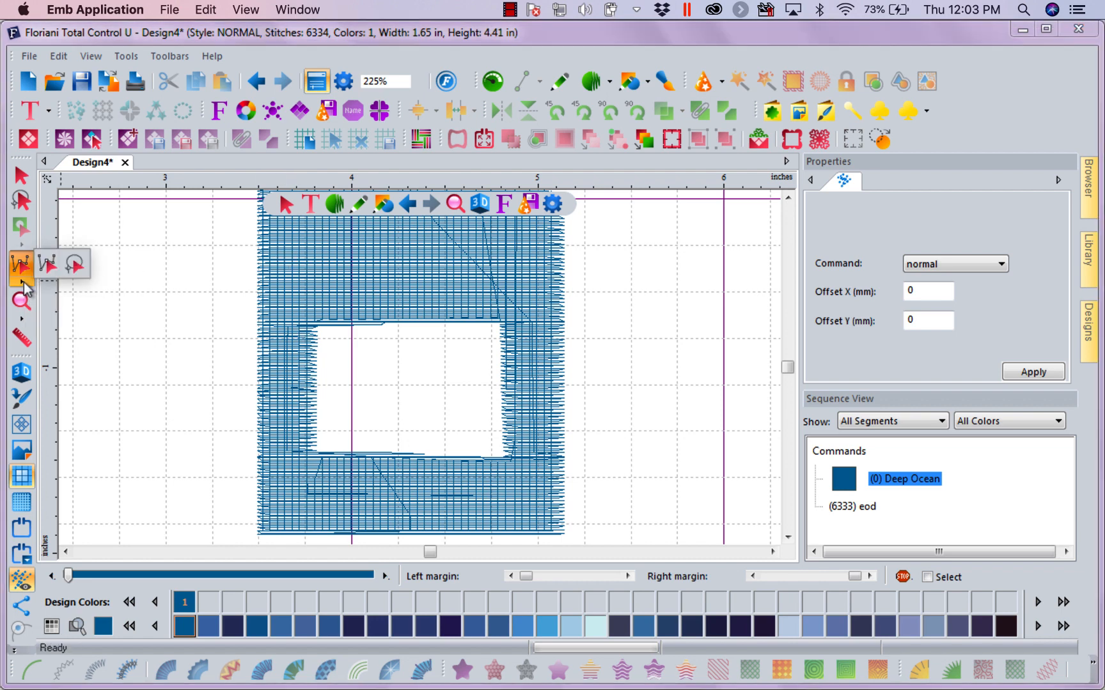
pyautogui.click(14, 226)
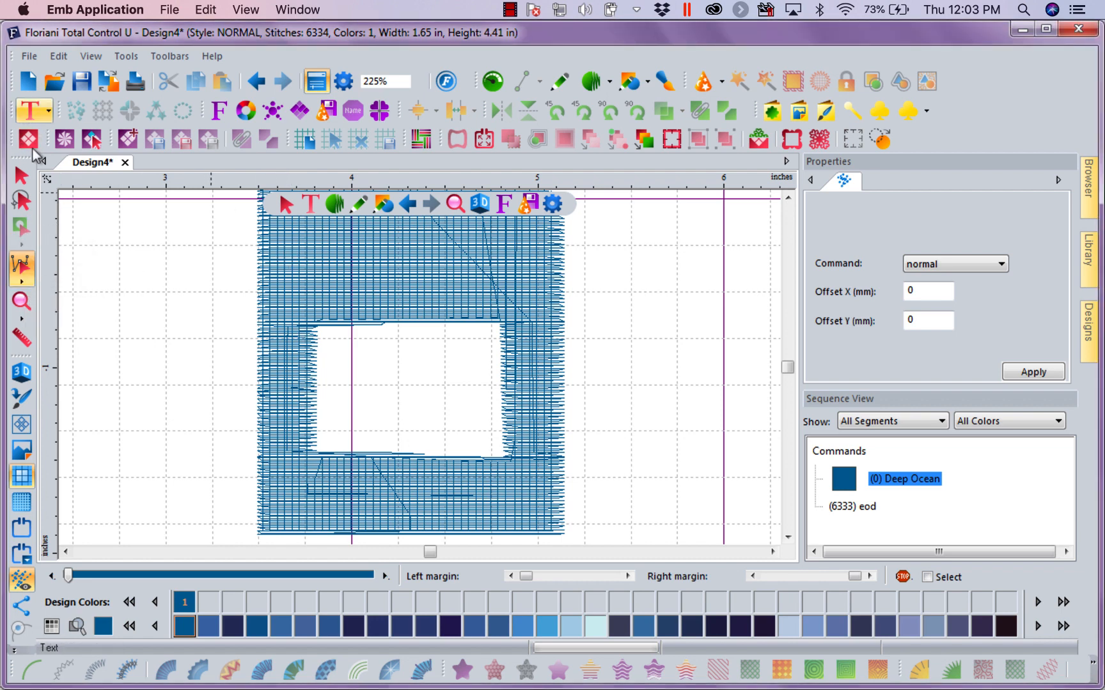
# Step: Show the filled rectangle's outline points for editing, choose the straight line type and recolour the fill to Floriani Poly 362 Pastel Blue
pyautogui.click(21, 175)
pyautogui.click(312, 258)
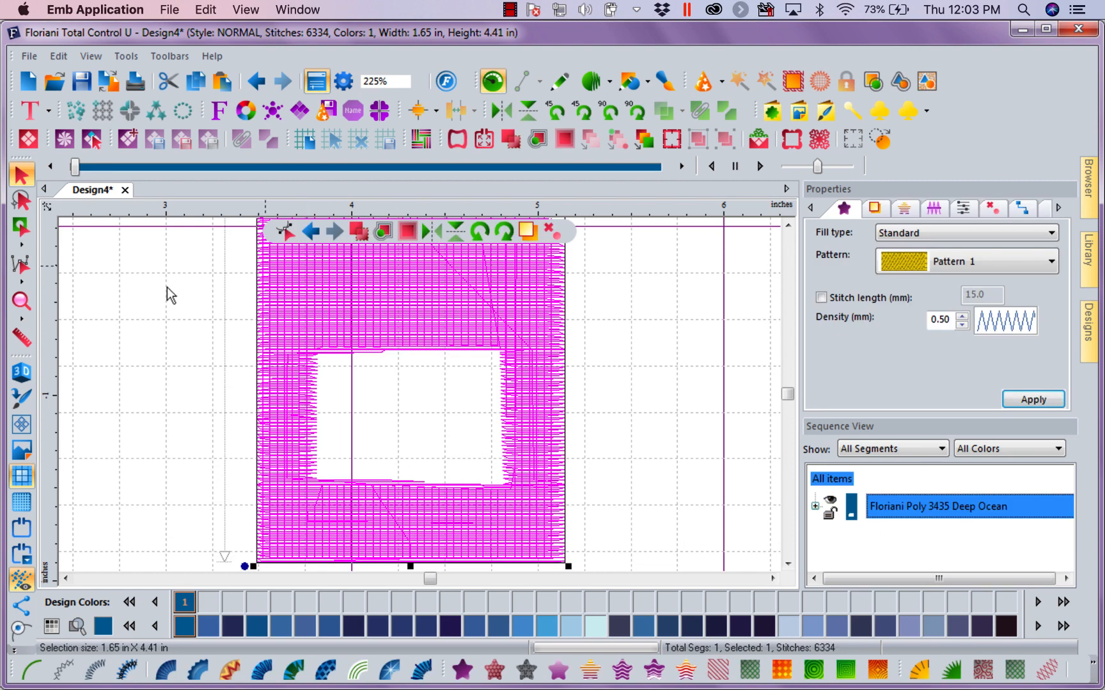
pyautogui.click(23, 245)
pyautogui.click(52, 230)
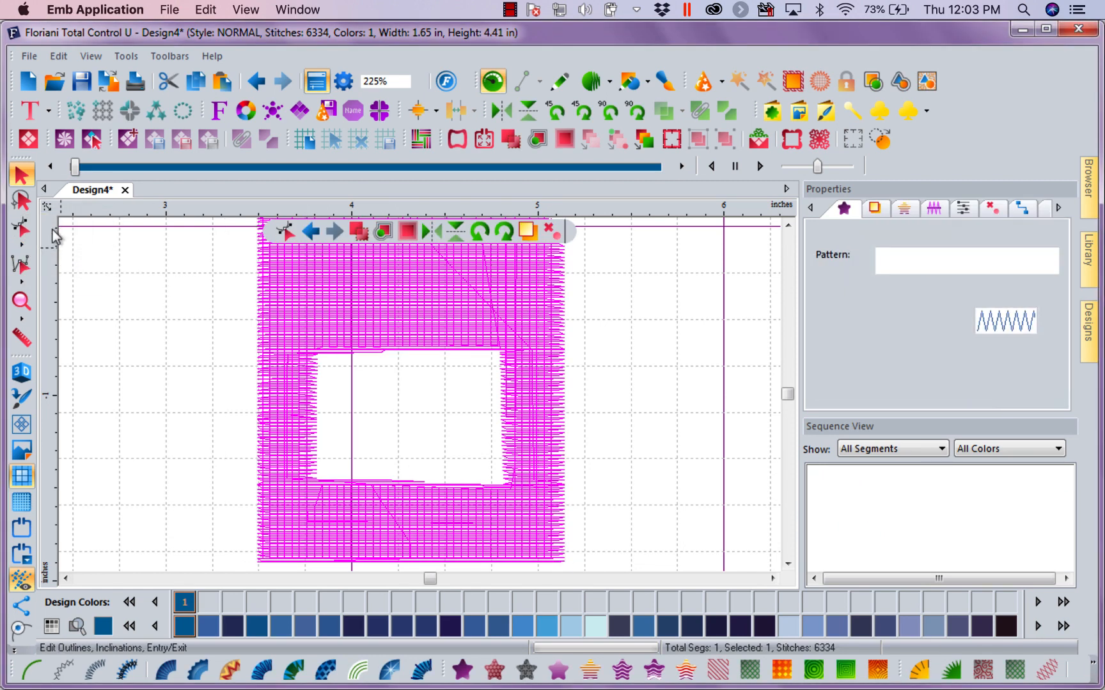
pyautogui.click(539, 81)
pyautogui.click(519, 112)
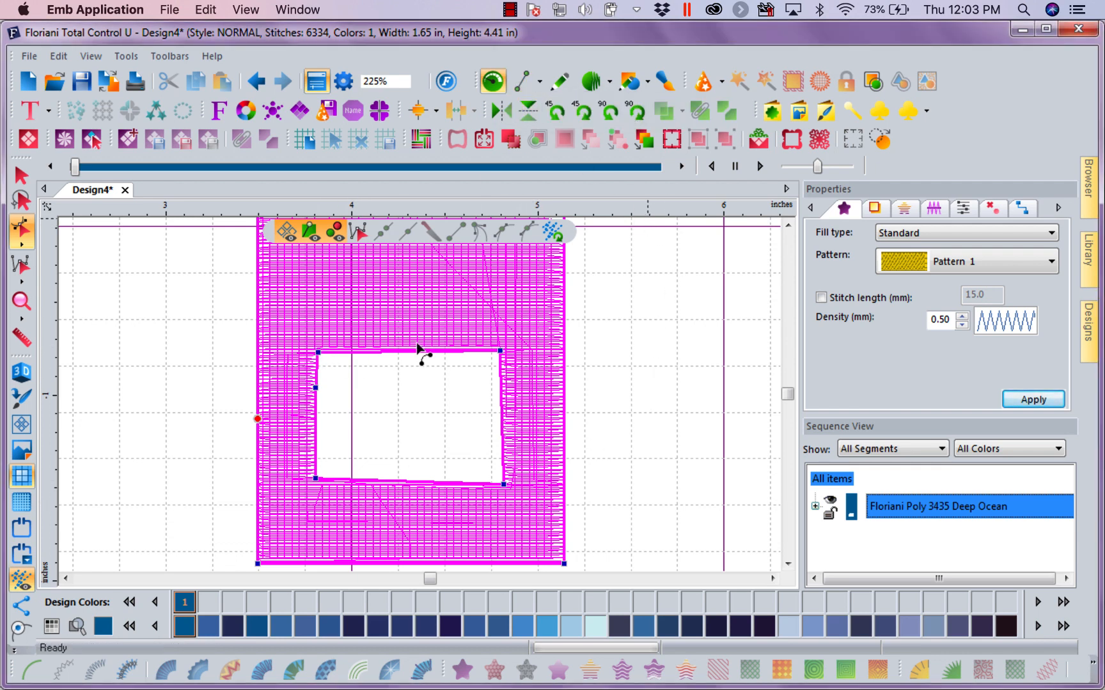
pyautogui.click(542, 630)
# Step: Examine the hole's corner points and the point options of the extra point on its left edge
pyautogui.click(318, 353)
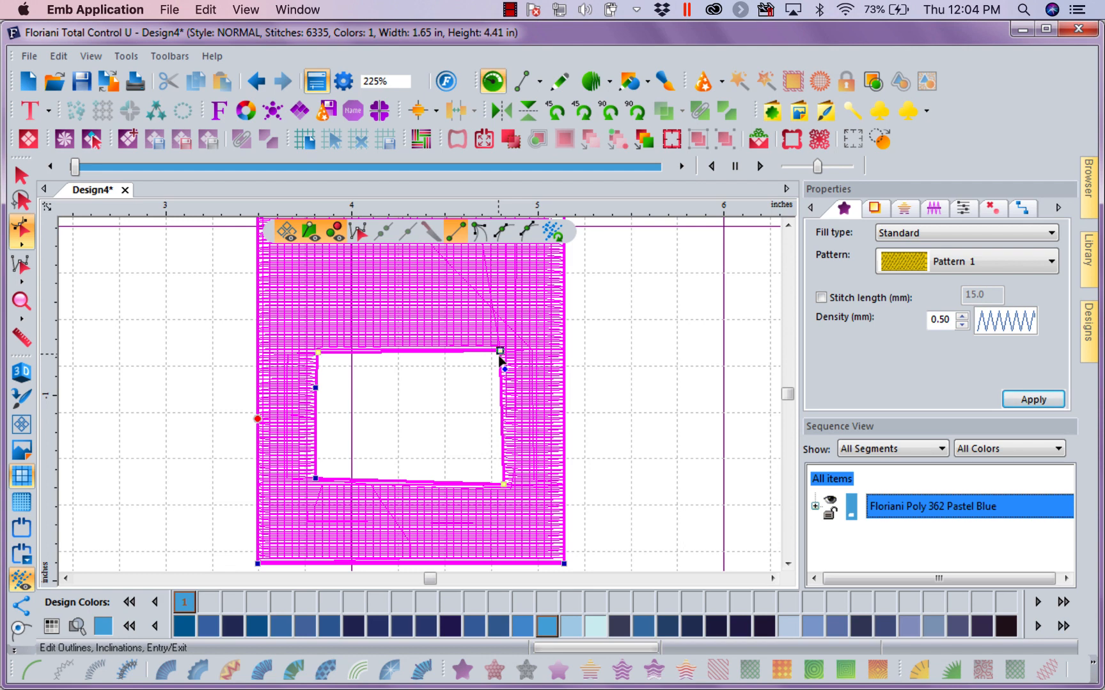
pyautogui.click(316, 478)
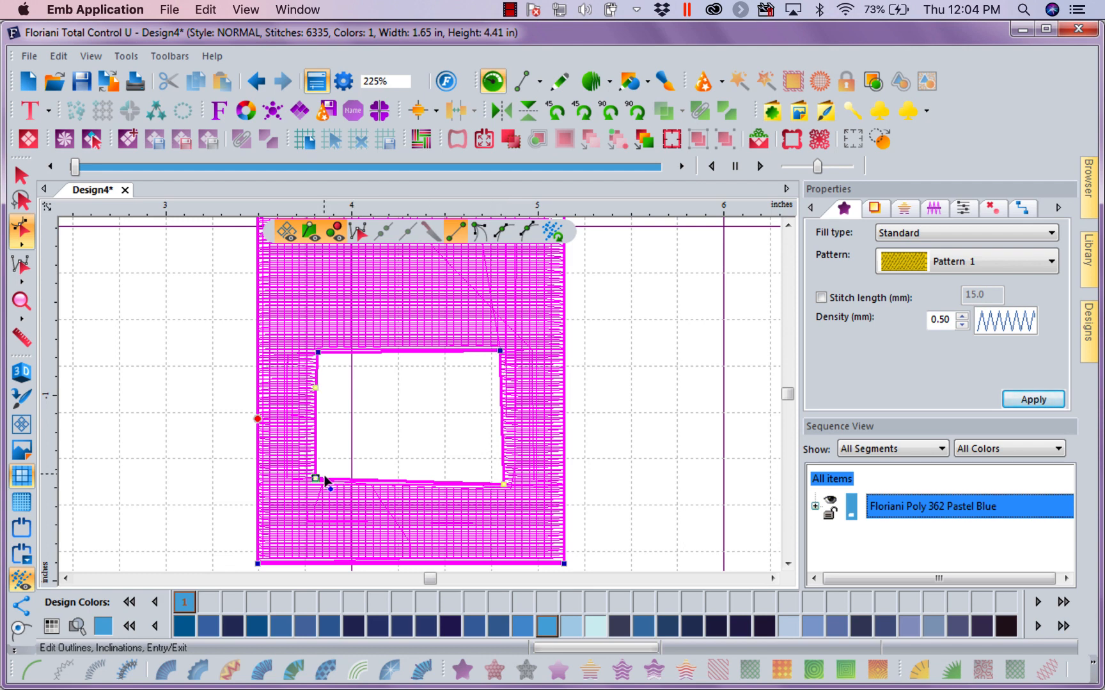
pyautogui.rightClick(316, 390)
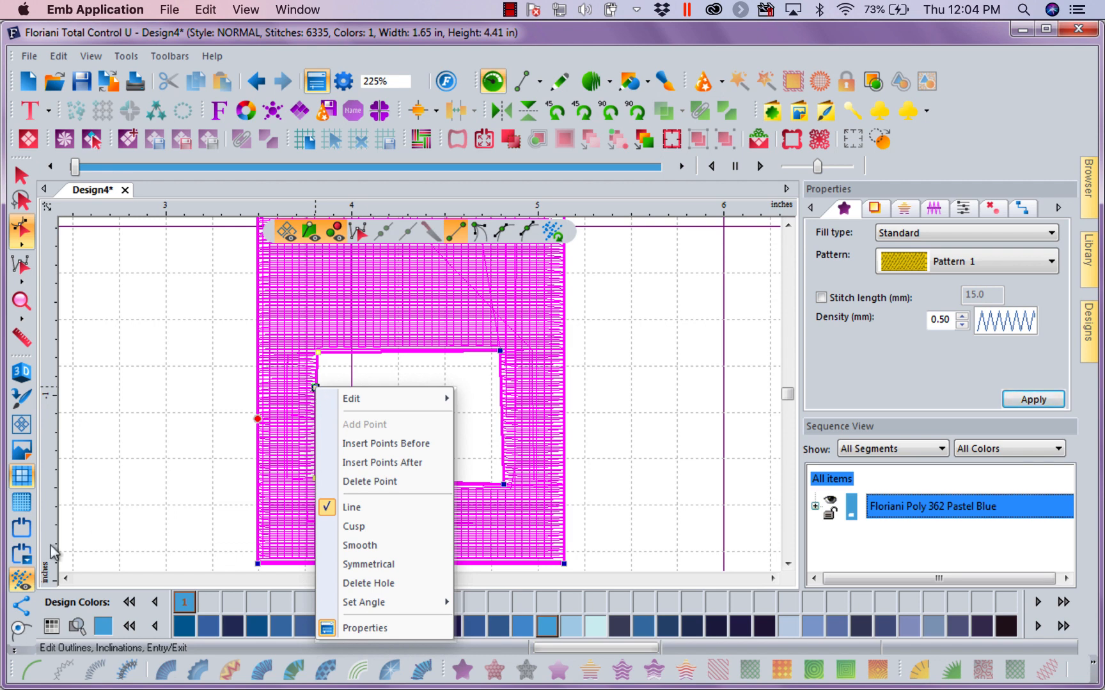
pyautogui.click(13, 634)
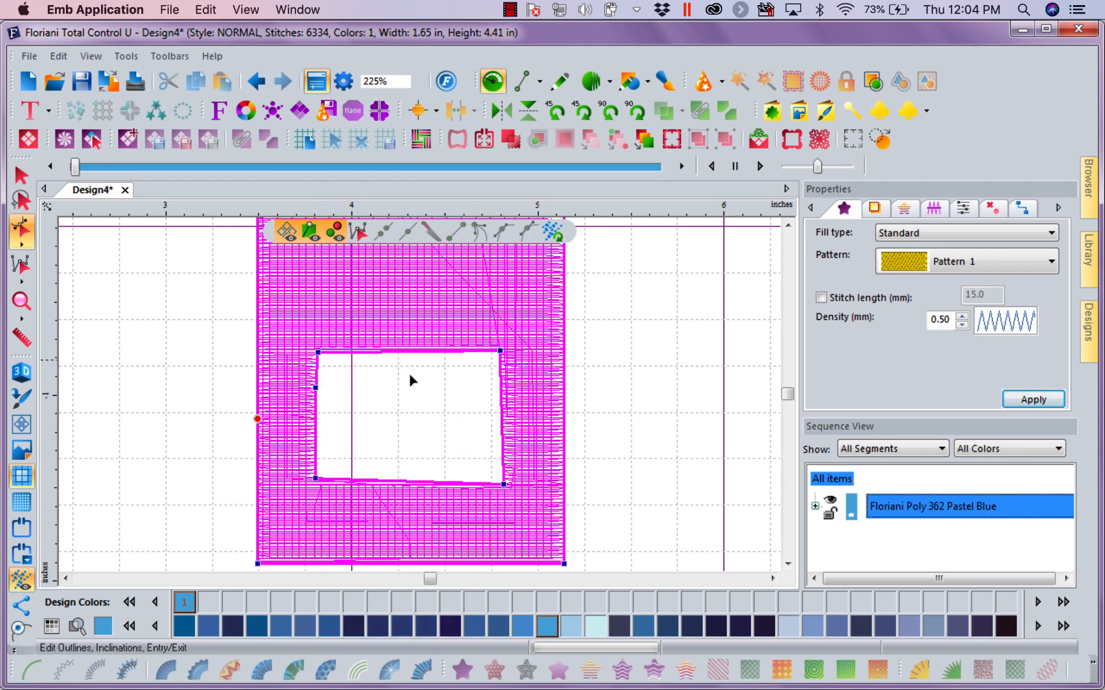
# Step: Trace the hole's four edges with a closed straight-line artwork path, about 1.03 in by 0.74 in
pyautogui.click(814, 506)
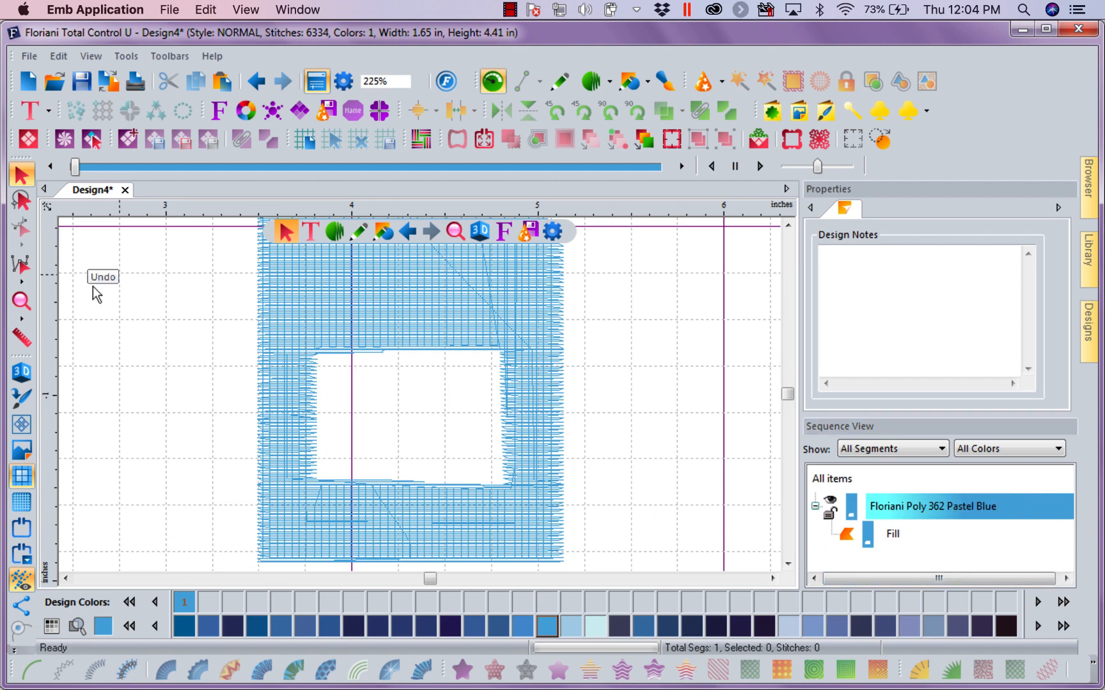
pyautogui.click(557, 83)
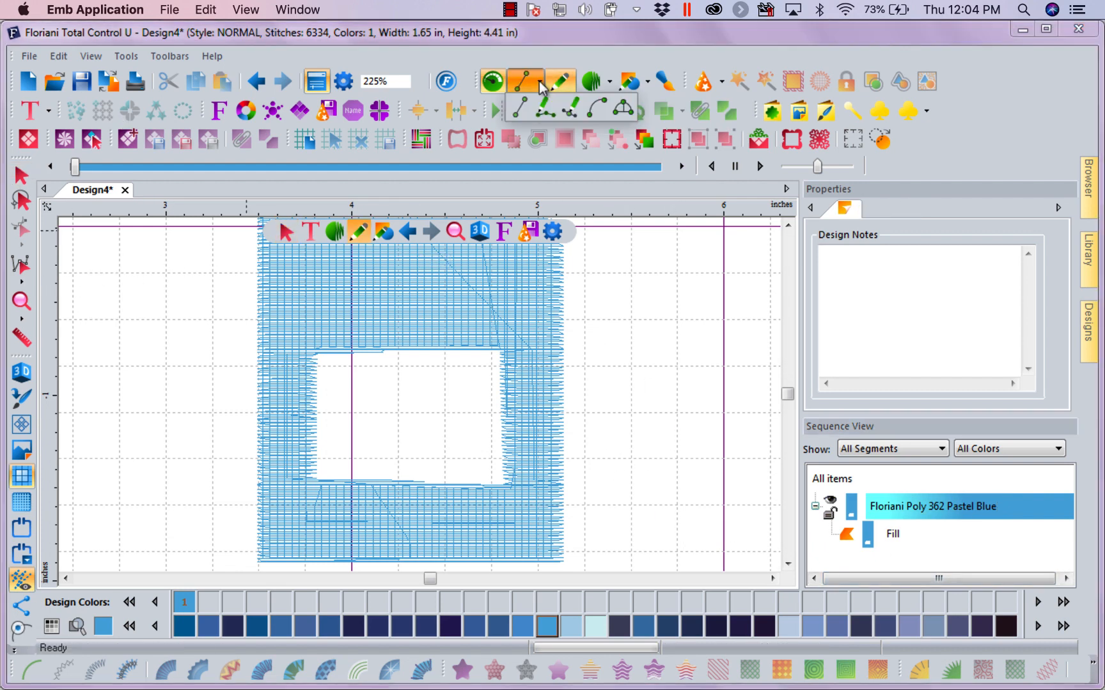
pyautogui.click(312, 352)
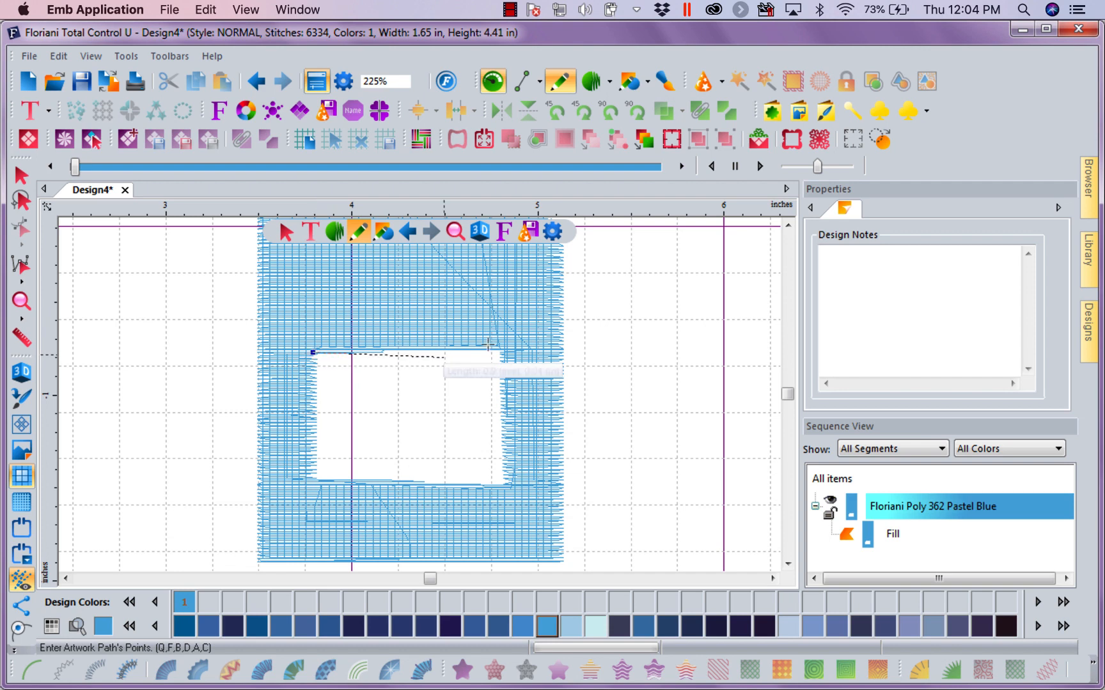
pyautogui.click(499, 350)
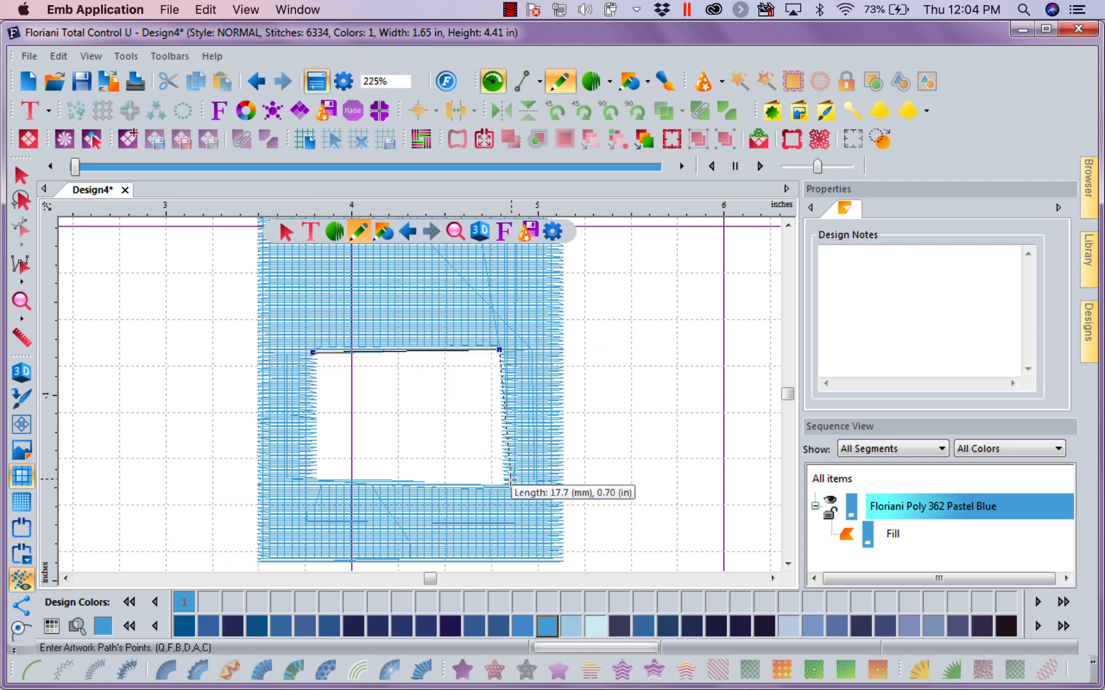
pyautogui.click(502, 487)
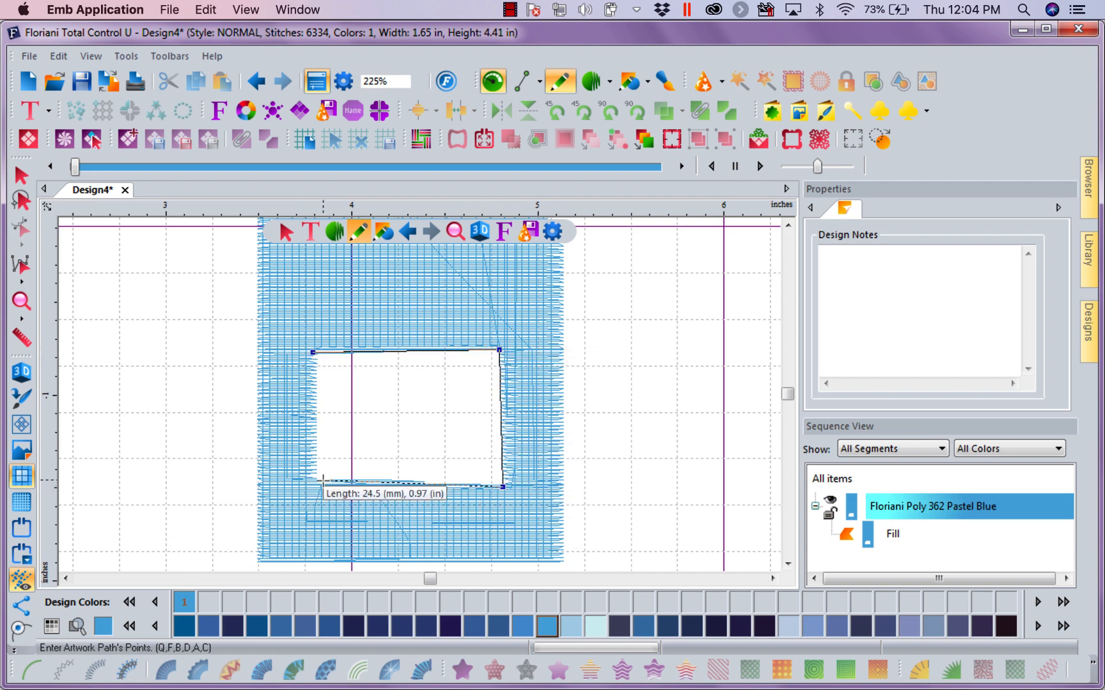
pyautogui.click(312, 481)
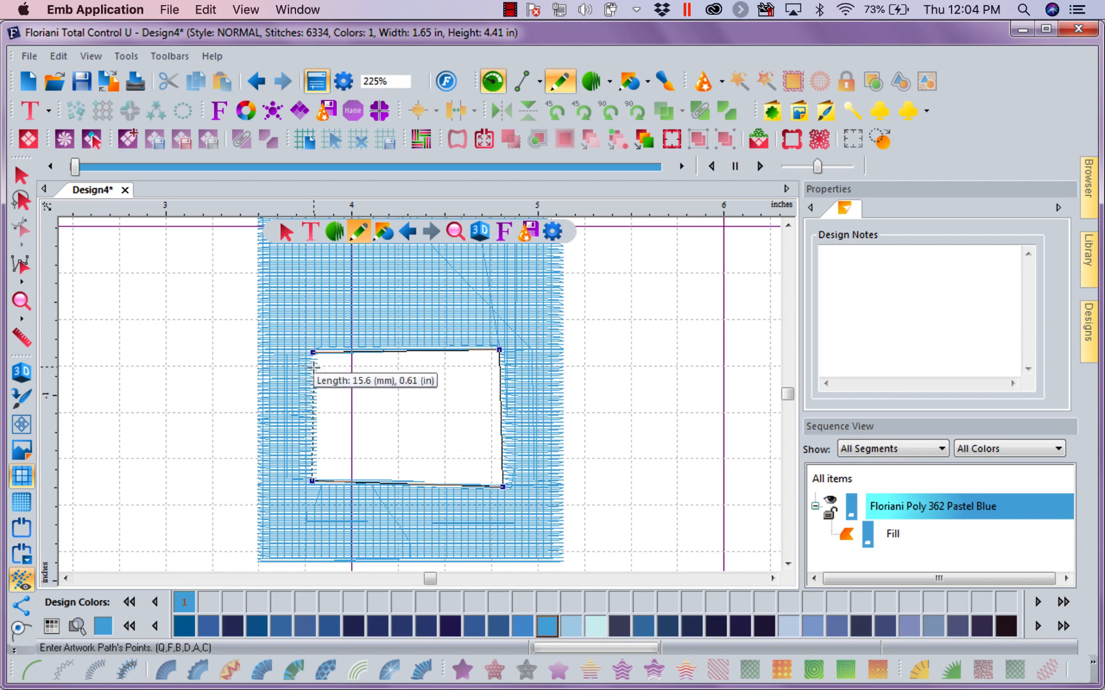
pyautogui.click(316, 364)
pyautogui.click(20, 631)
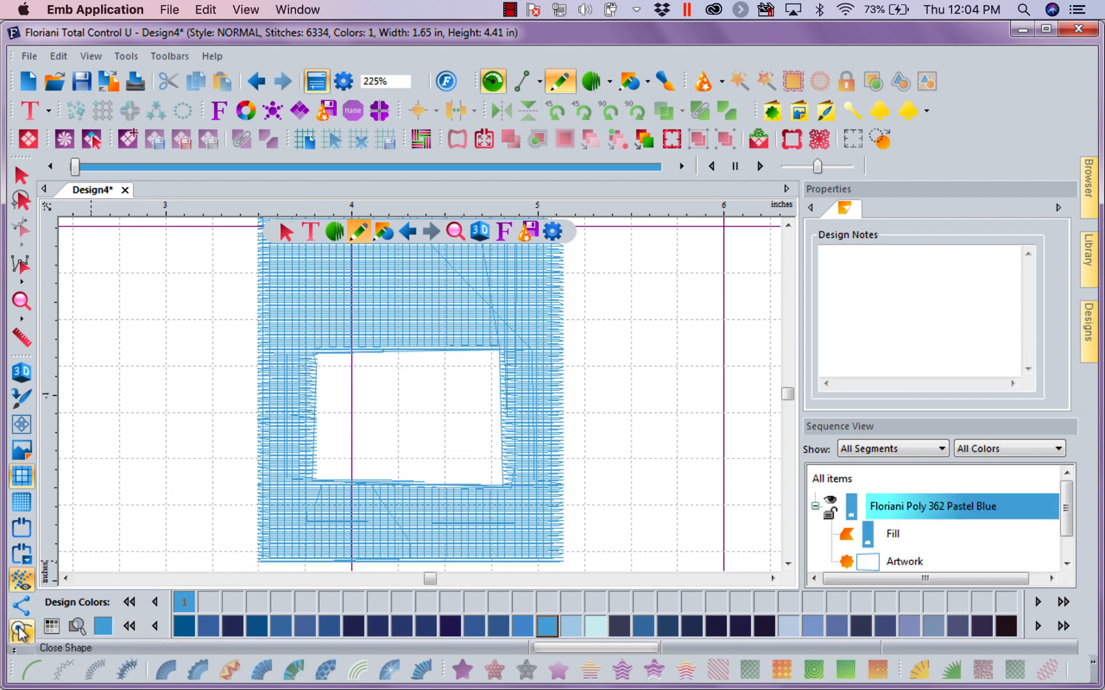
# Step: Recolour the artwork path around the hole to Floriani Poly 307 Rocket Blue and convert it to a Steil stitch
pyautogui.click(21, 179)
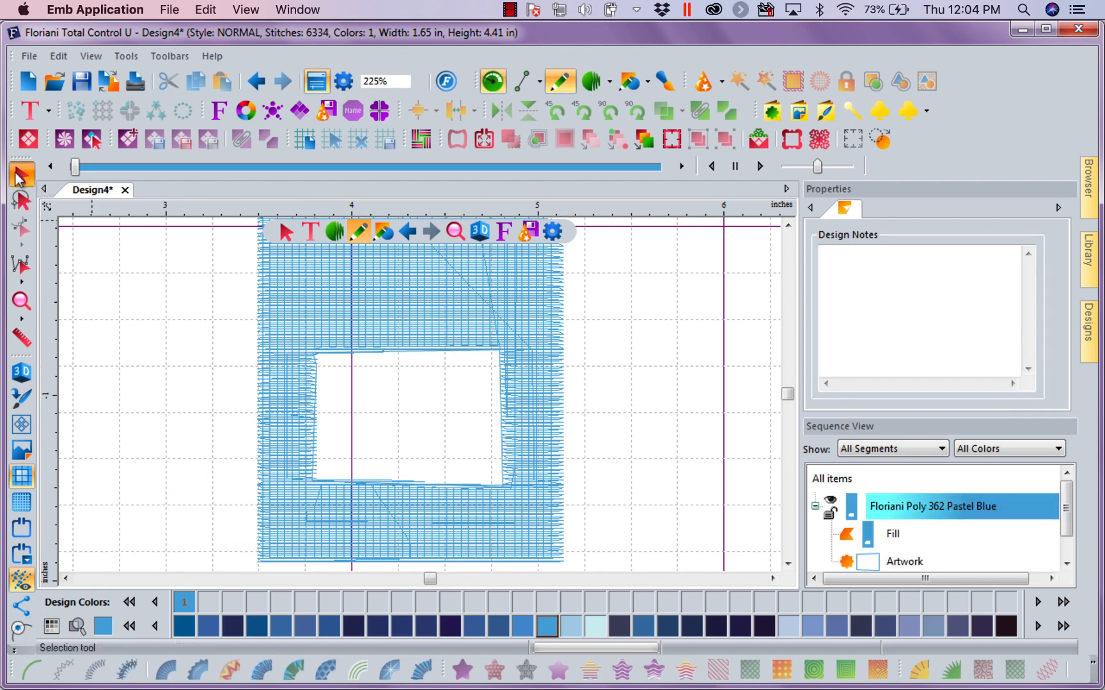
pyautogui.click(235, 627)
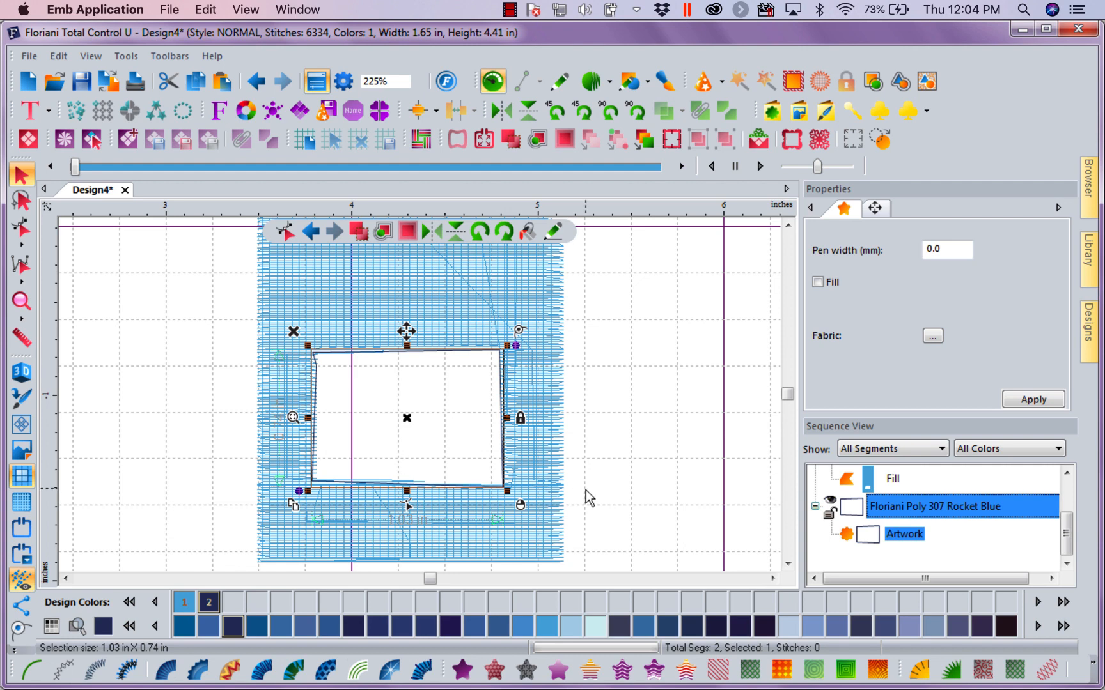
pyautogui.click(102, 670)
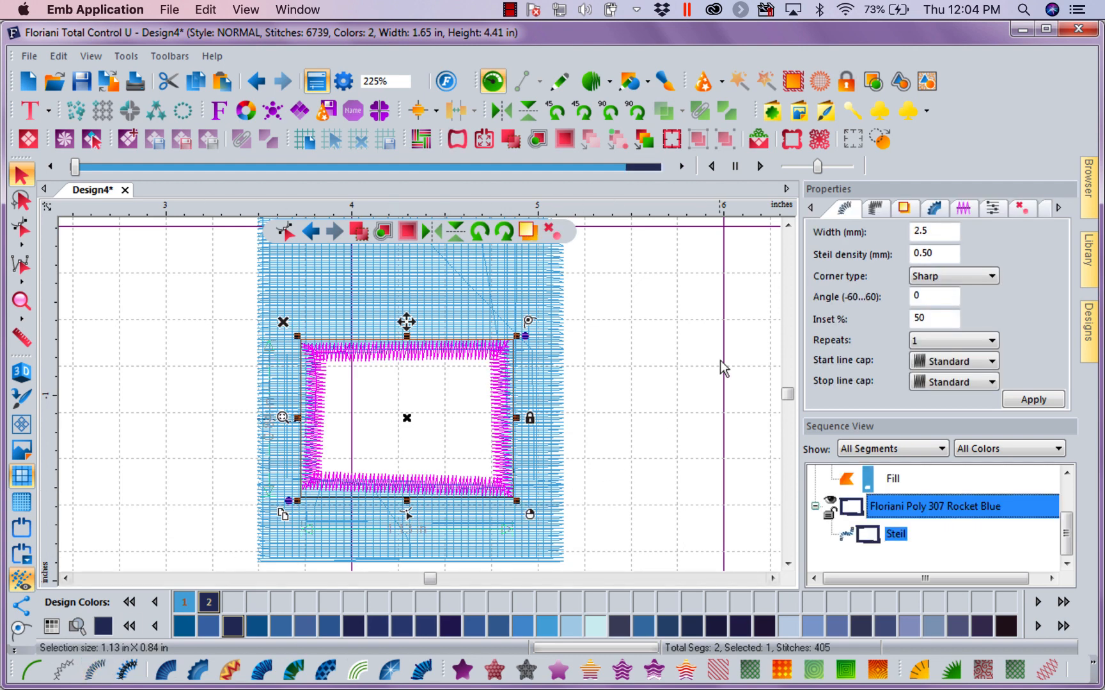
pyautogui.click(788, 225)
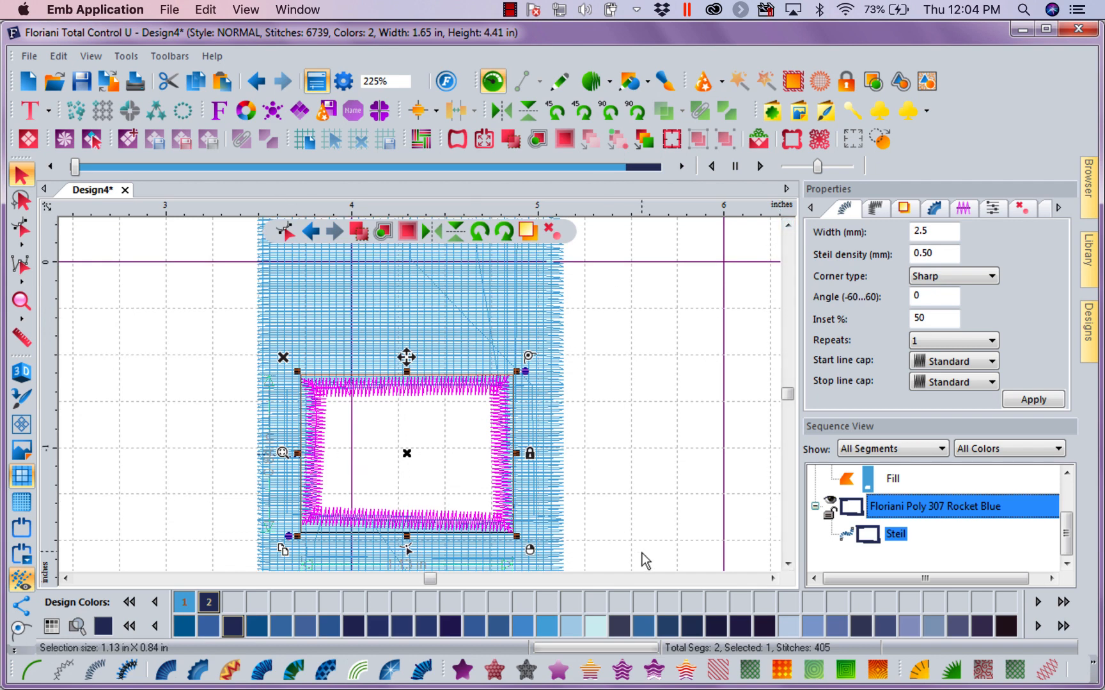
pyautogui.click(785, 228)
pyautogui.click(785, 228)
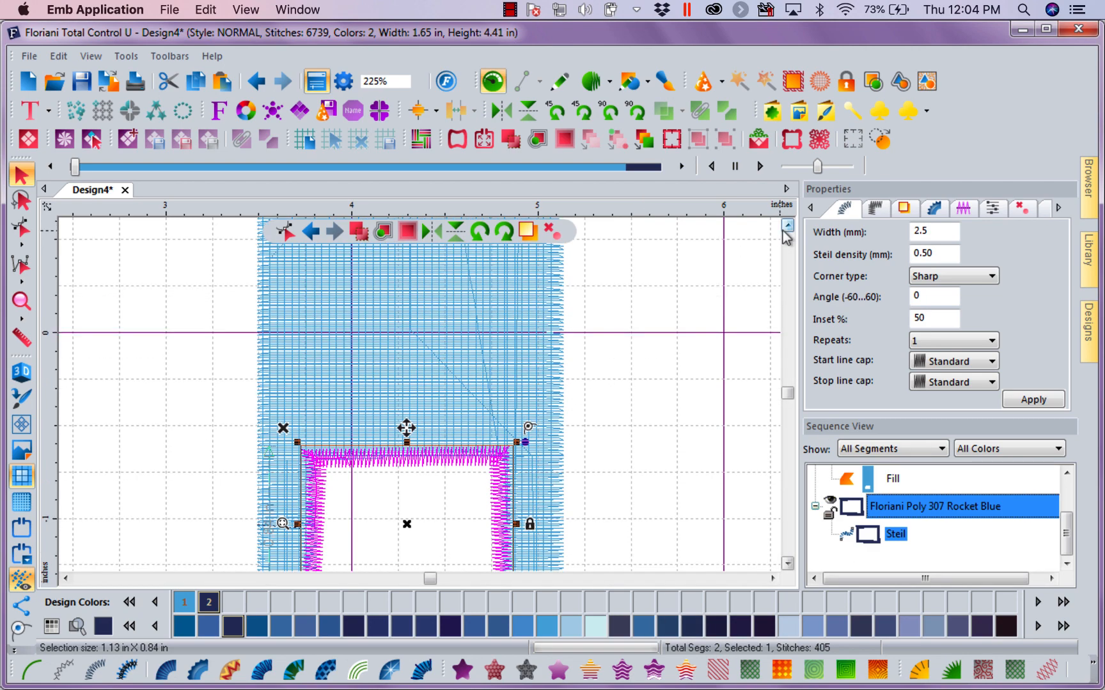
pyautogui.click(784, 228)
pyautogui.click(787, 564)
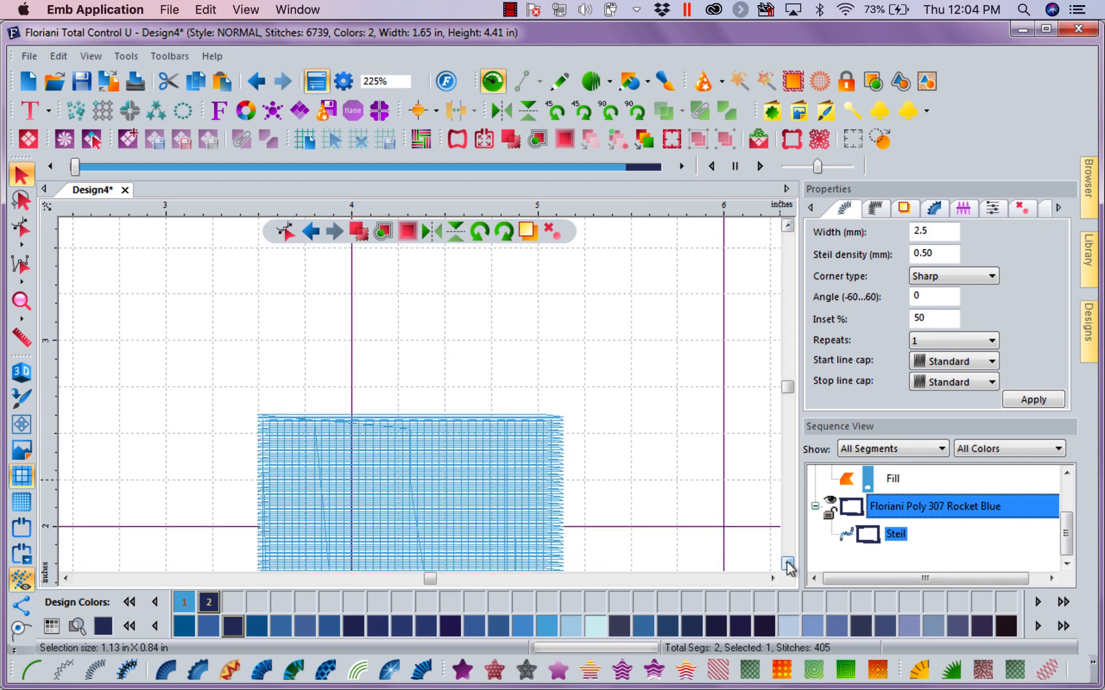
pyautogui.click(787, 563)
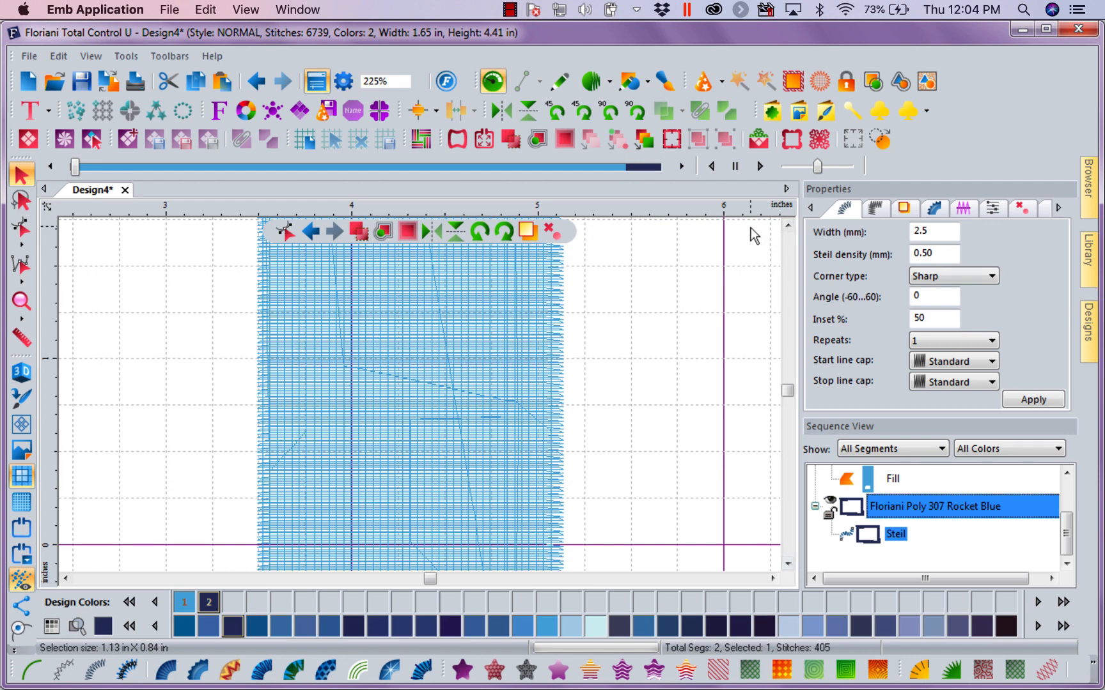
pyautogui.click(508, 11)
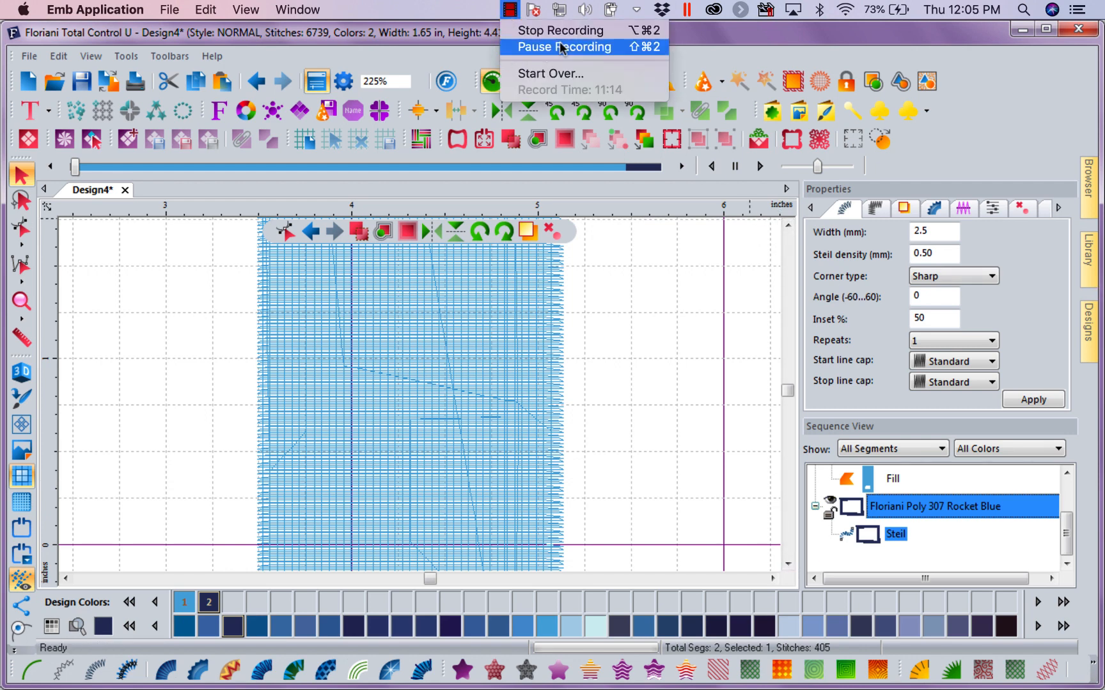